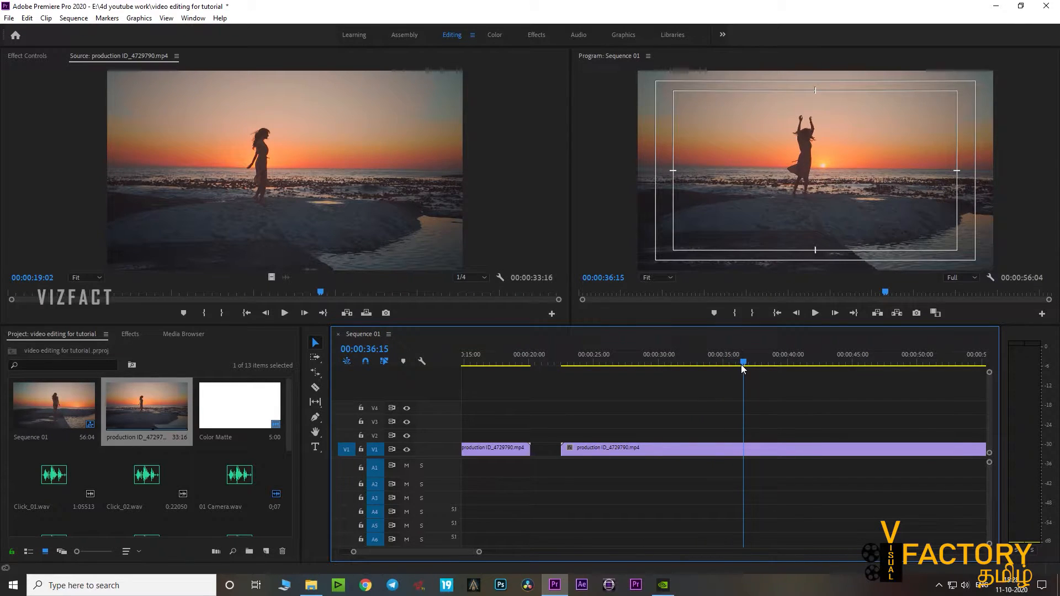
Split the V1 beach clip at 00:00:36:09, 00:00:38:02 and 00:00:42:08, with another cut between the last two
key(equal)
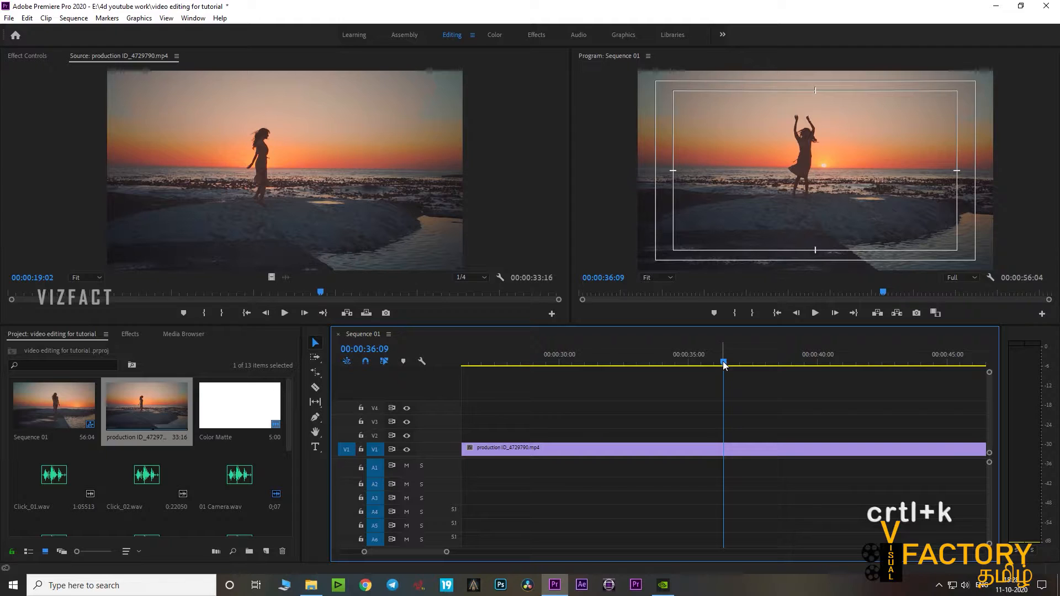
key(ctrl+k)
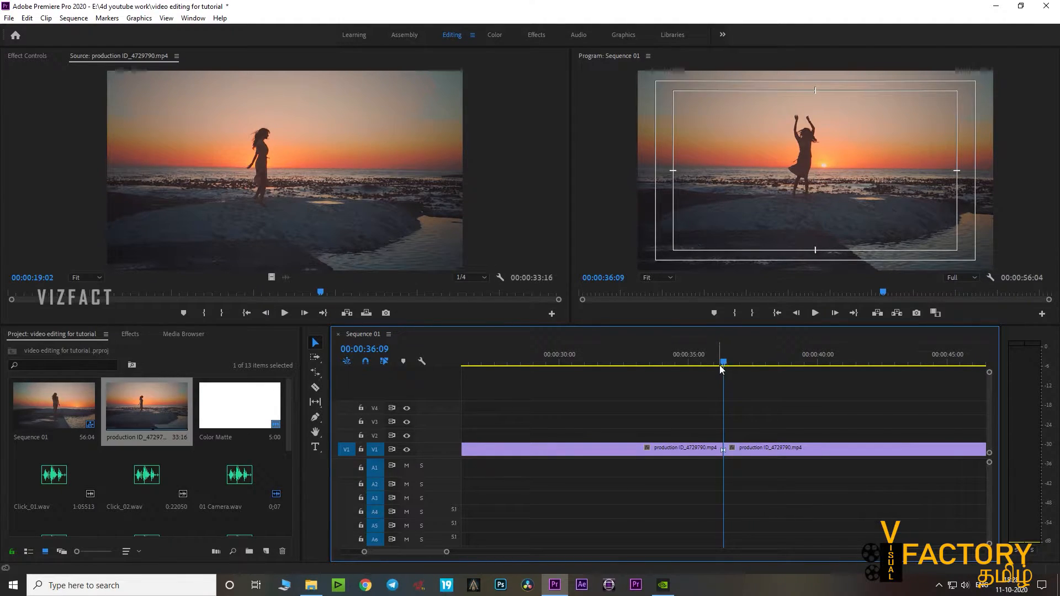
click(726, 363)
drag(731, 362, 770, 365)
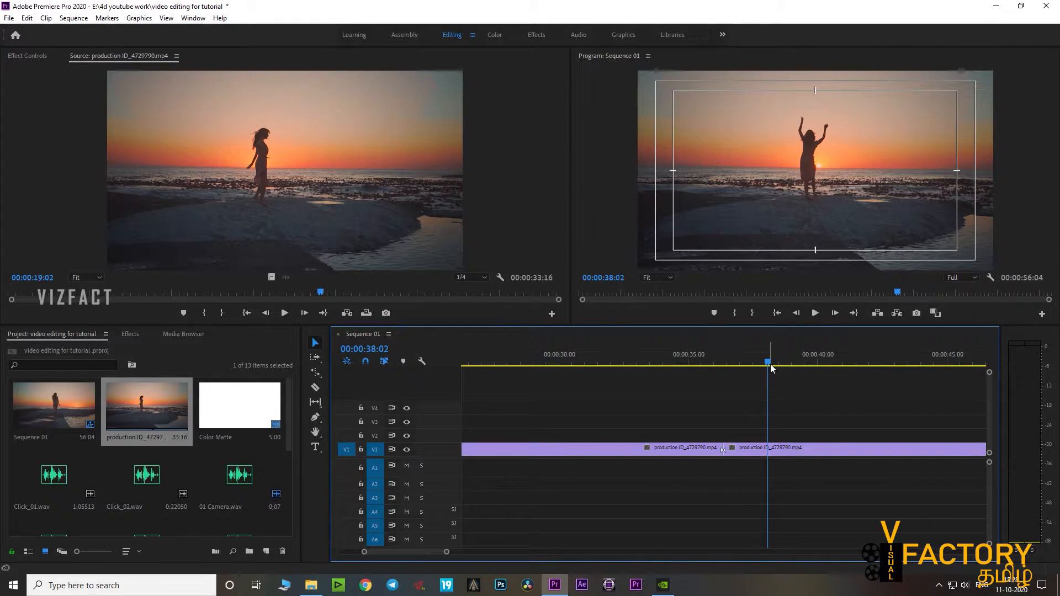
key(ctrl+k)
drag(770, 364, 878, 372)
key(ctrl+k)
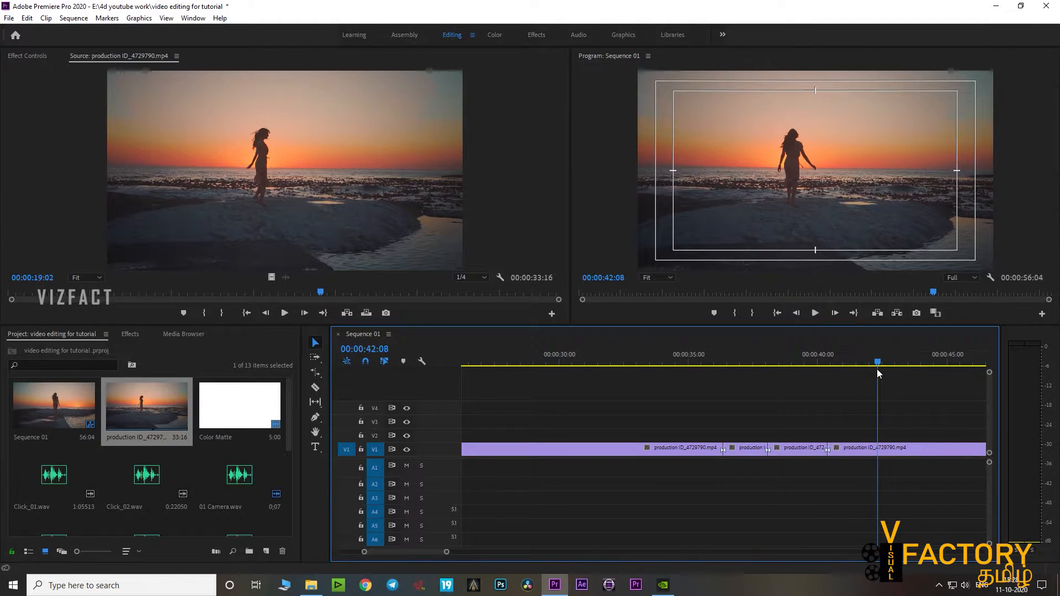
key(ctrl+k)
Delete the long remaining segment after the cut at 00:00:42:08 on V1
key(minus)
scroll(866, 412, down, 3)
drag(693, 361, 698, 362)
key(equal)
scroll(713, 383, down, 2)
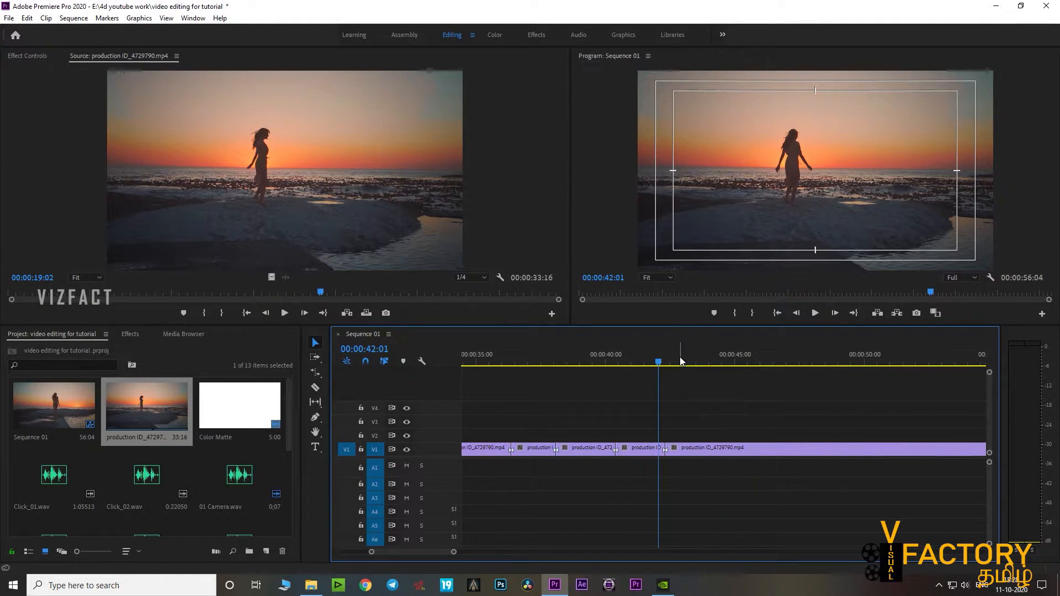
click(699, 360)
click(724, 451)
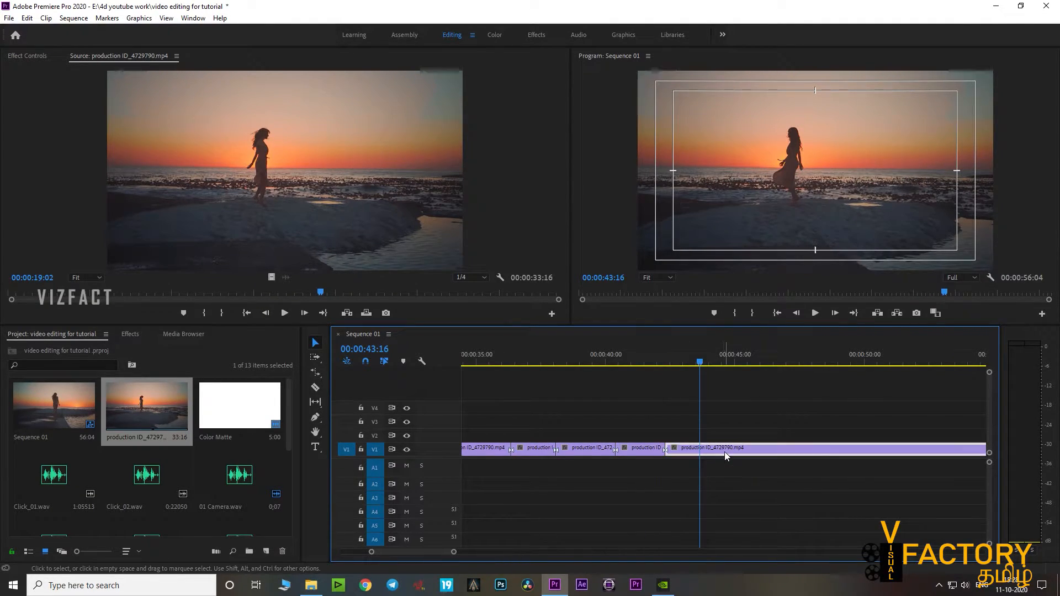
key(minus)
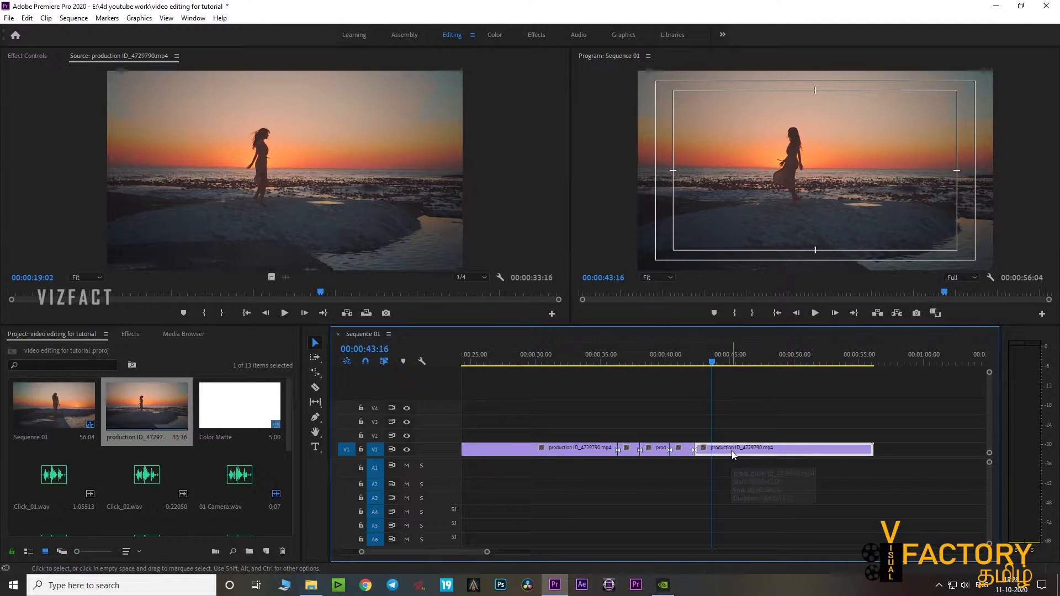
key(Delete)
Duplicate the last short segment on V1 and place the copy directly after it
click(685, 362)
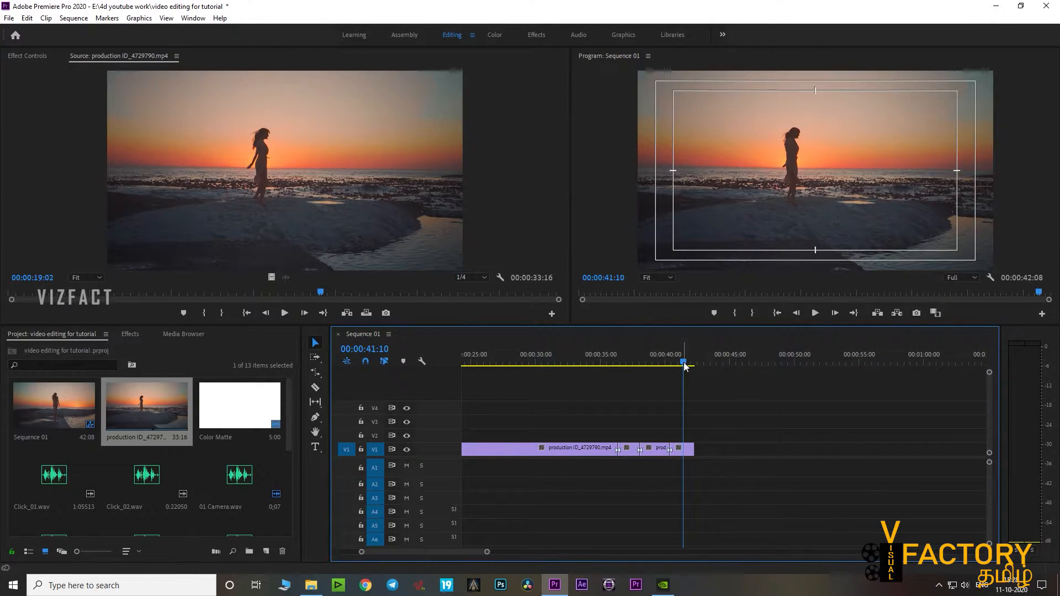
click(682, 451)
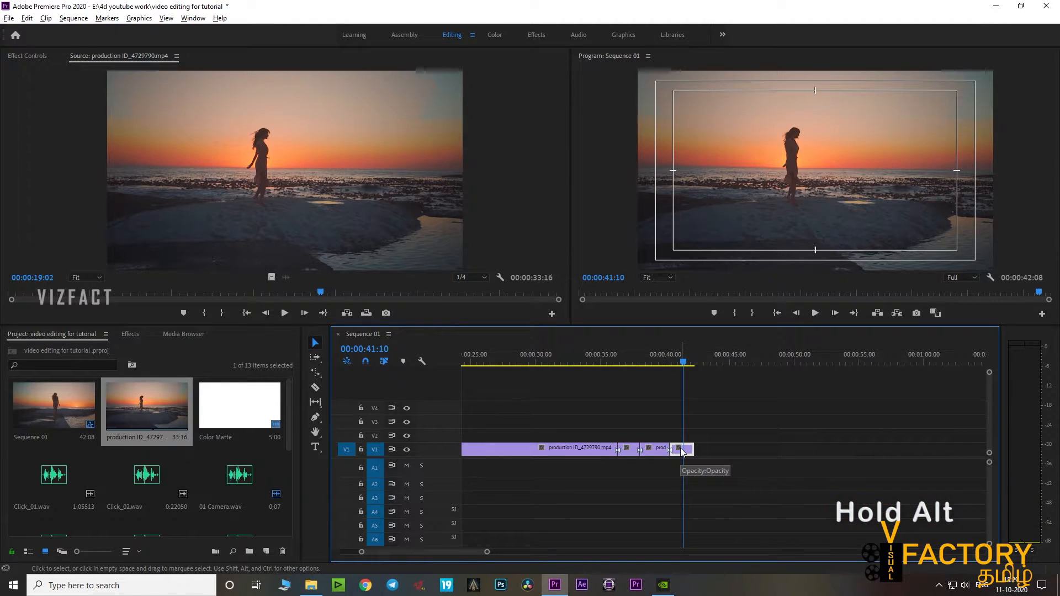
drag(682, 452, 719, 449)
right_click(703, 449)
click(710, 451)
key(Down)
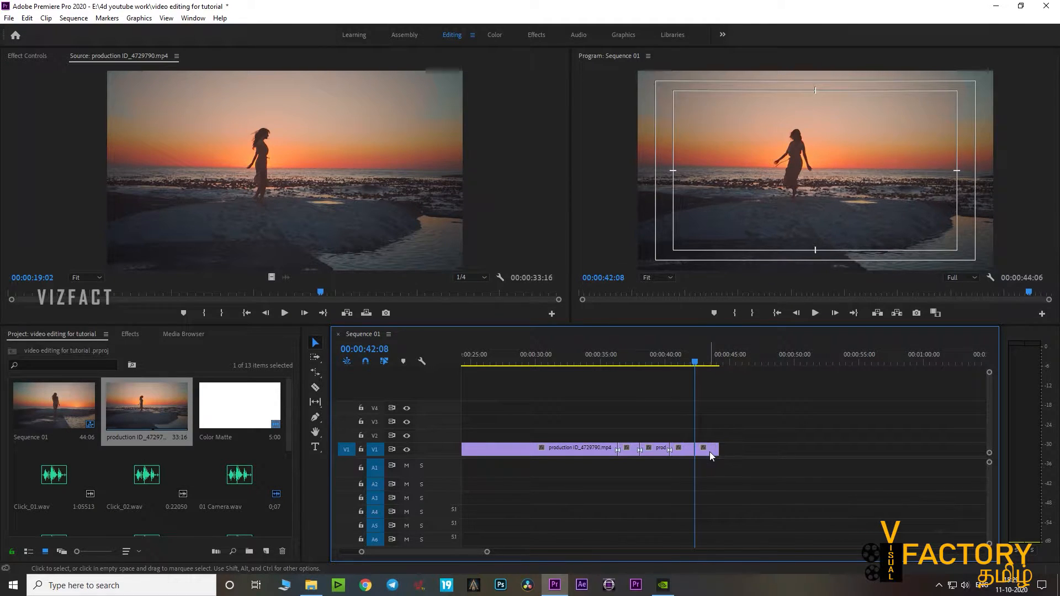
Extend the end of the duplicated segment so the sequence ends at 00:00:58:02
key(equal)
key(minus)
drag(749, 449, 951, 448)
Examine the three short segments following the cut at 00:00:36:09
drag(718, 362, 644, 372)
key(=)
scroll(695, 397, down, 3)
drag(634, 363, 667, 373)
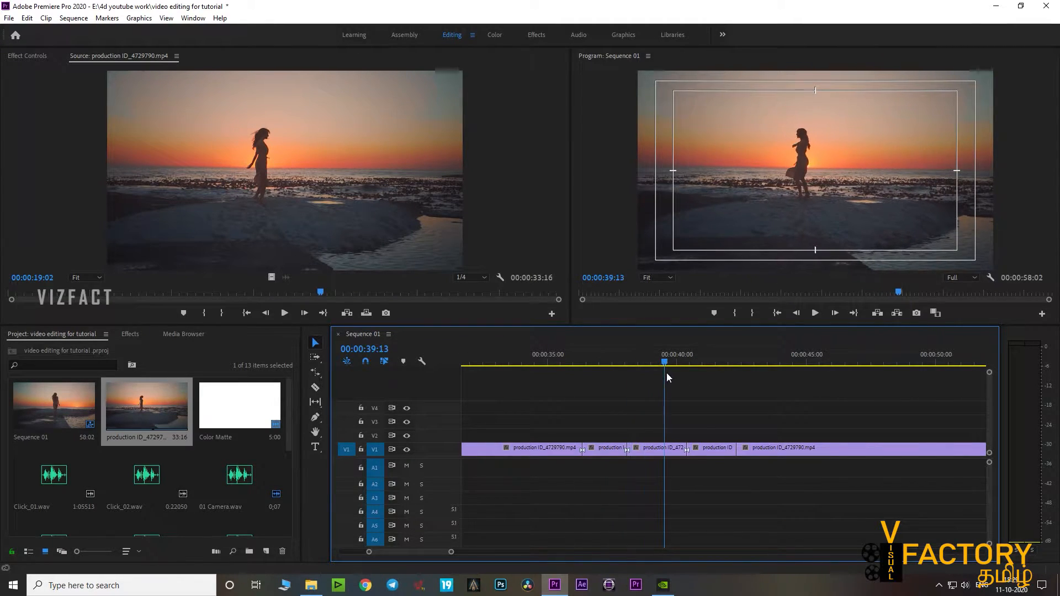
click(654, 450)
click(712, 450)
click(611, 450)
drag(599, 373, 599, 374)
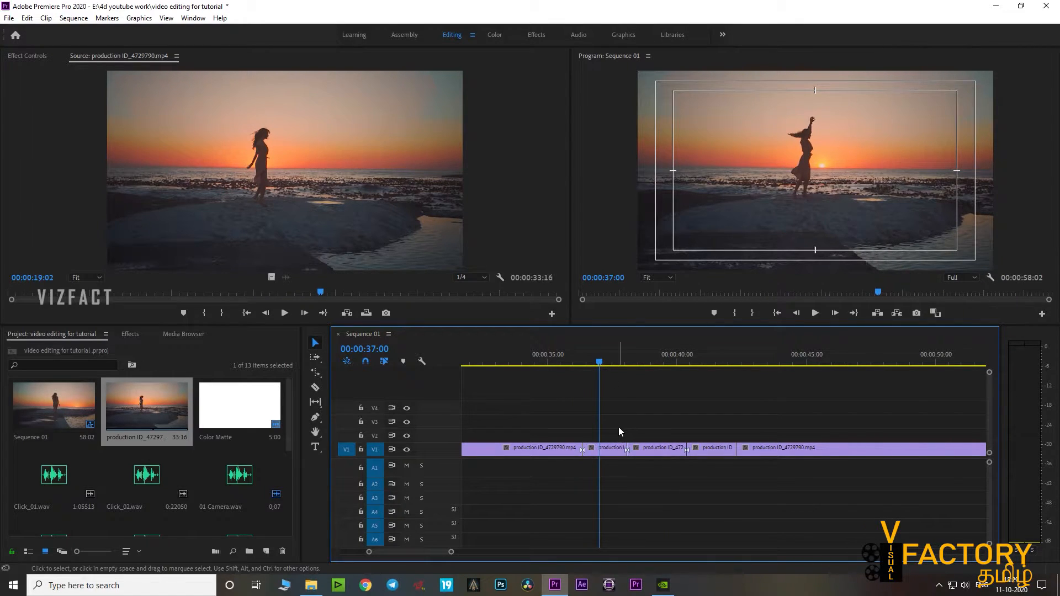
Apply a frame hold at the In Point to the short segment starting at 00:00:36:09
key(=)
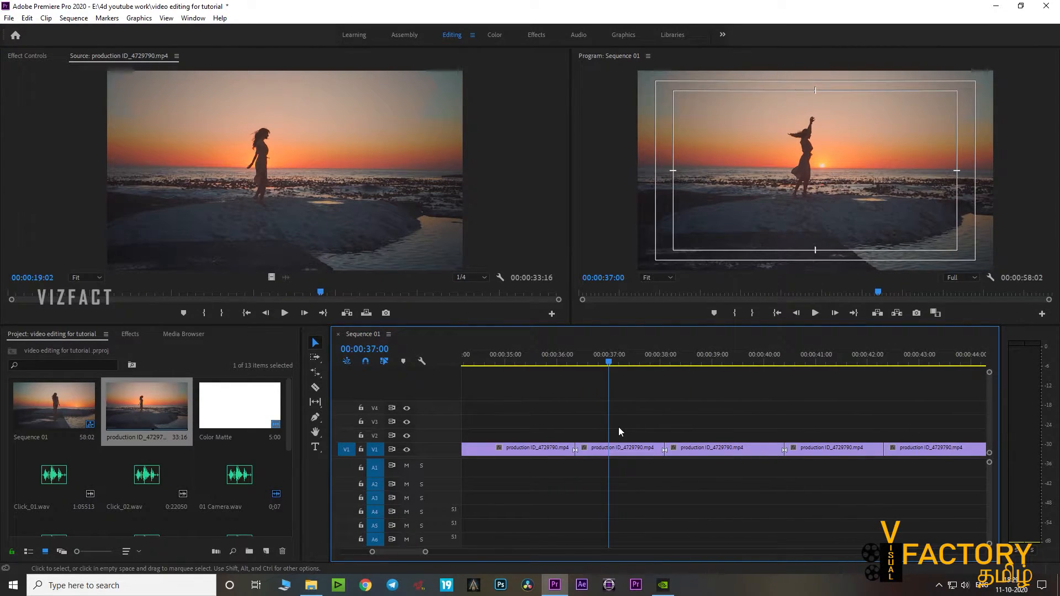
drag(604, 366, 584, 377)
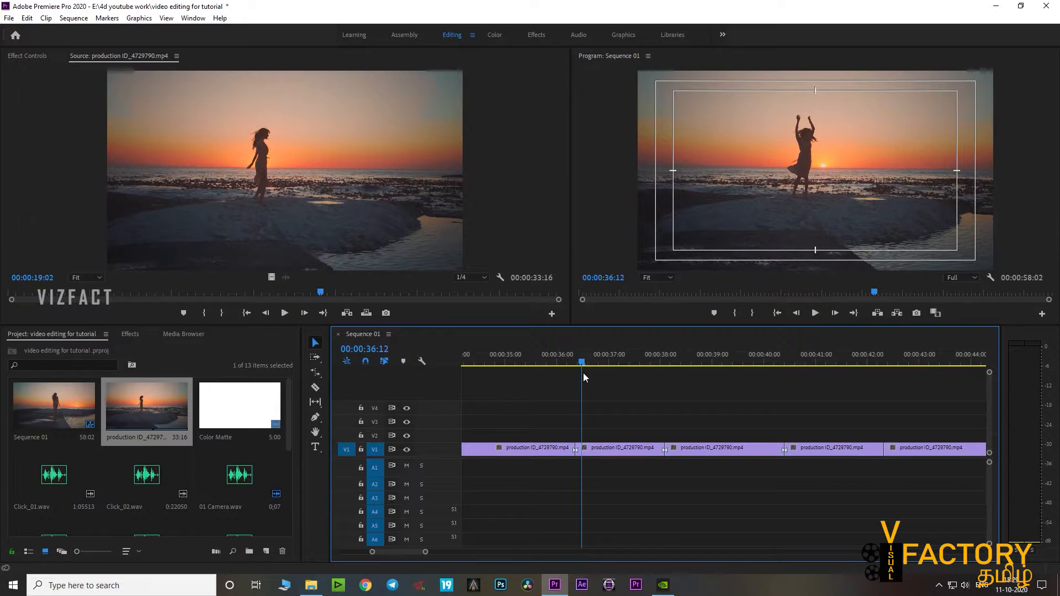
right_click(587, 453)
click(600, 437)
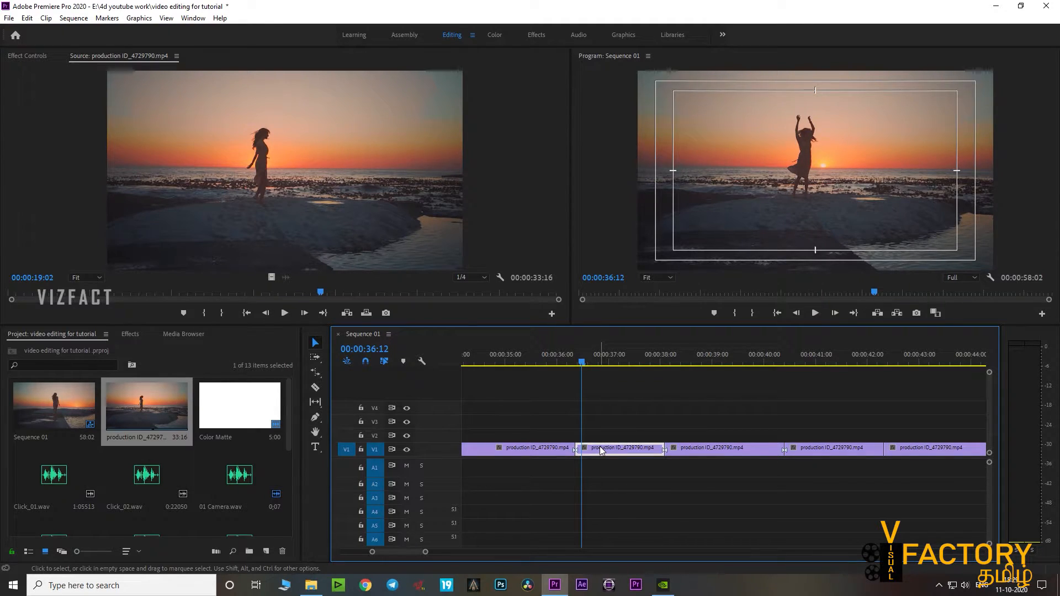
right_click(602, 451)
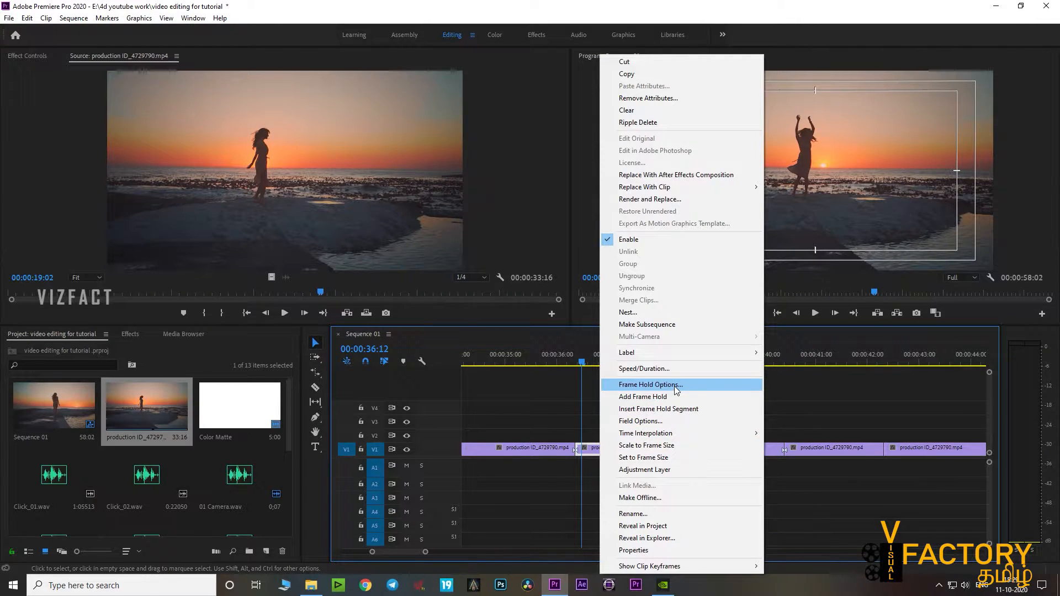
click(650, 385)
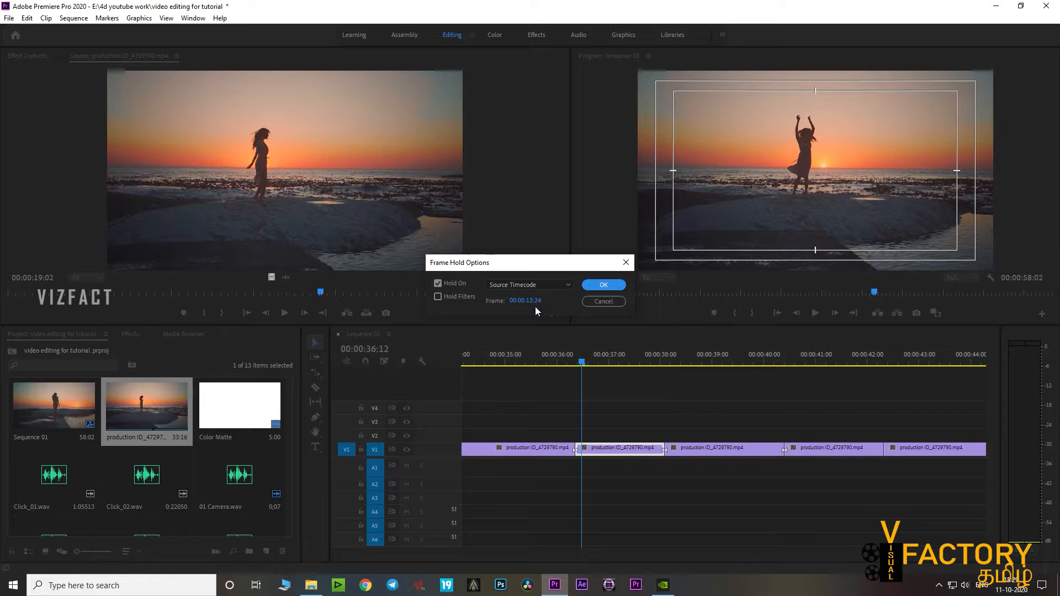
click(541, 286)
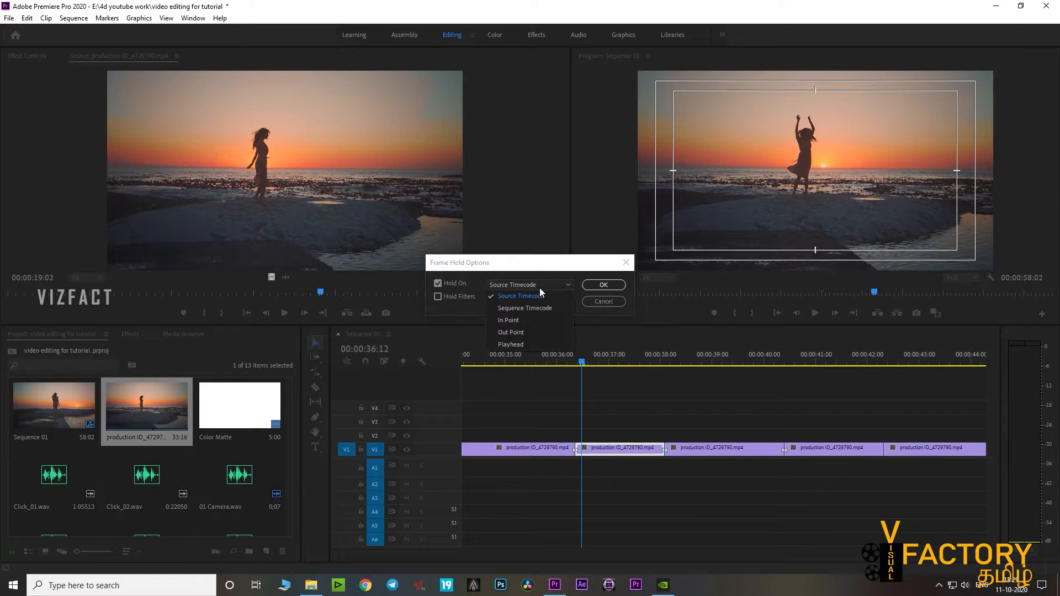
click(529, 323)
click(607, 285)
Apply a frame hold at the In Point to the segment starting at 00:00:38:02
click(685, 362)
drag(688, 359, 697, 360)
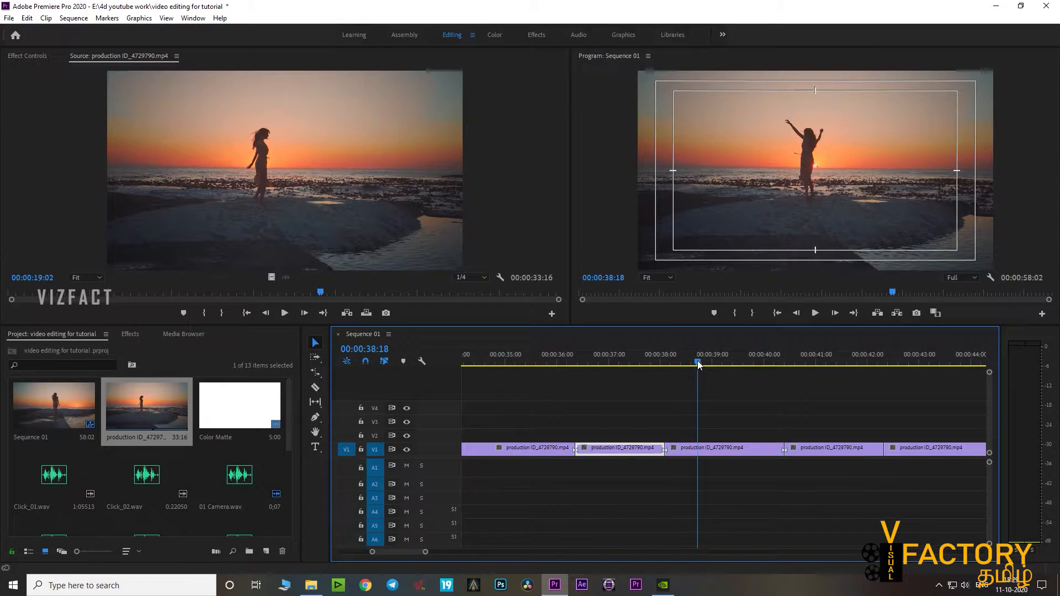
right_click(698, 452)
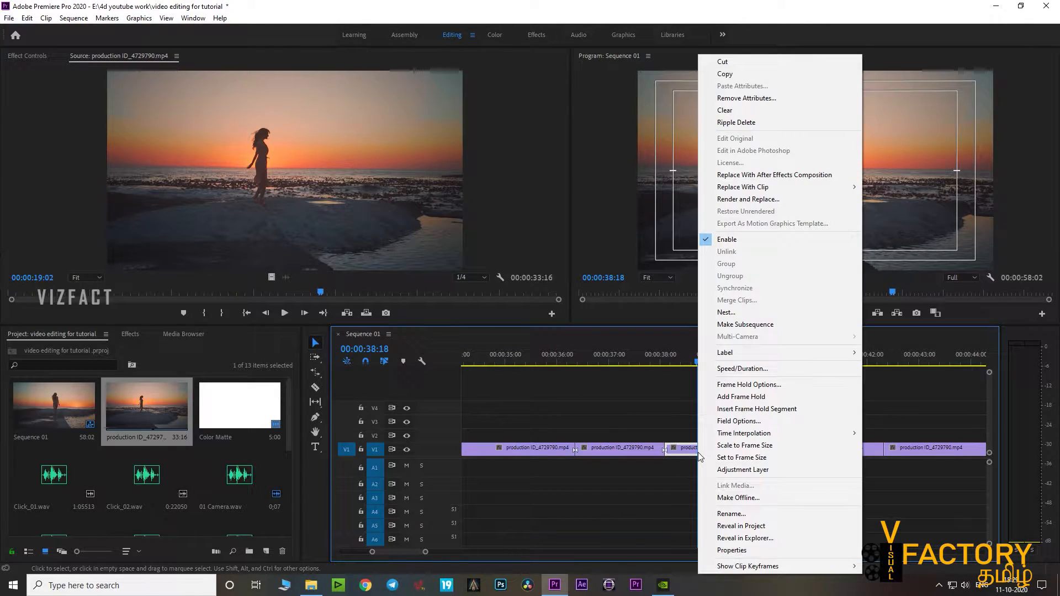
click(746, 384)
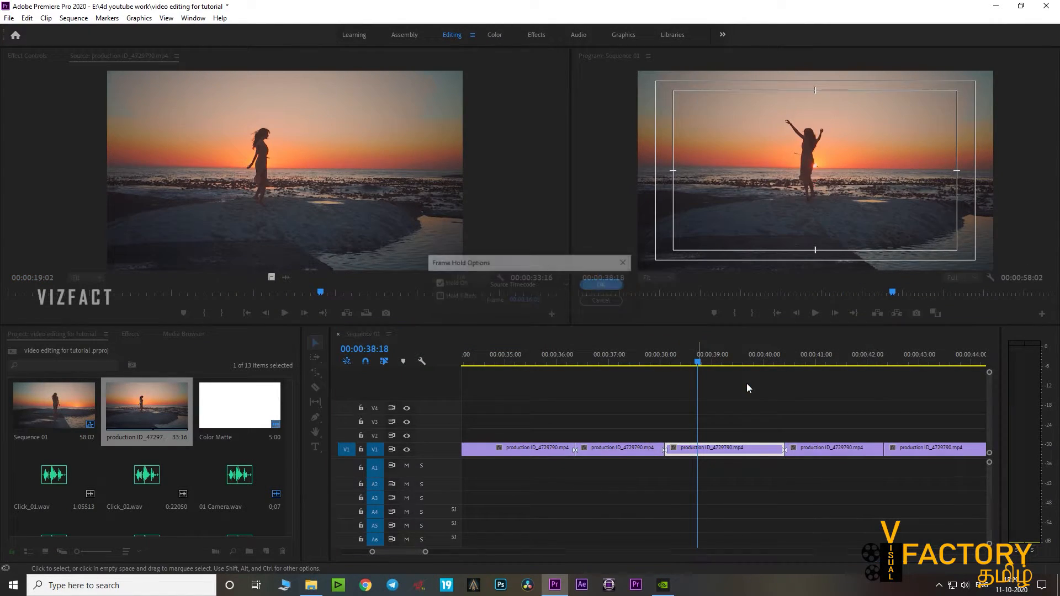
click(507, 285)
click(515, 321)
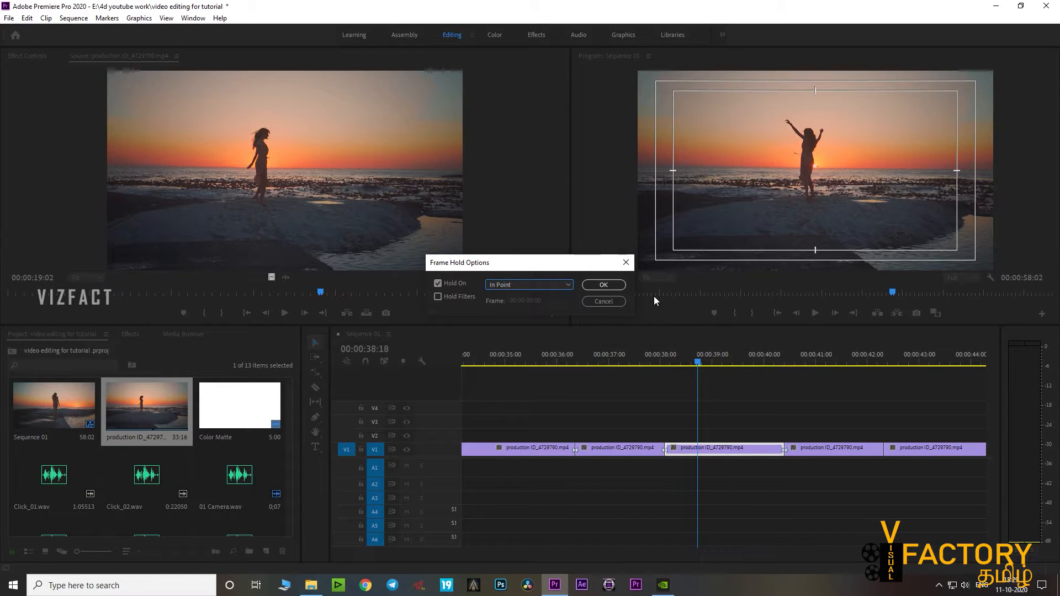
click(603, 285)
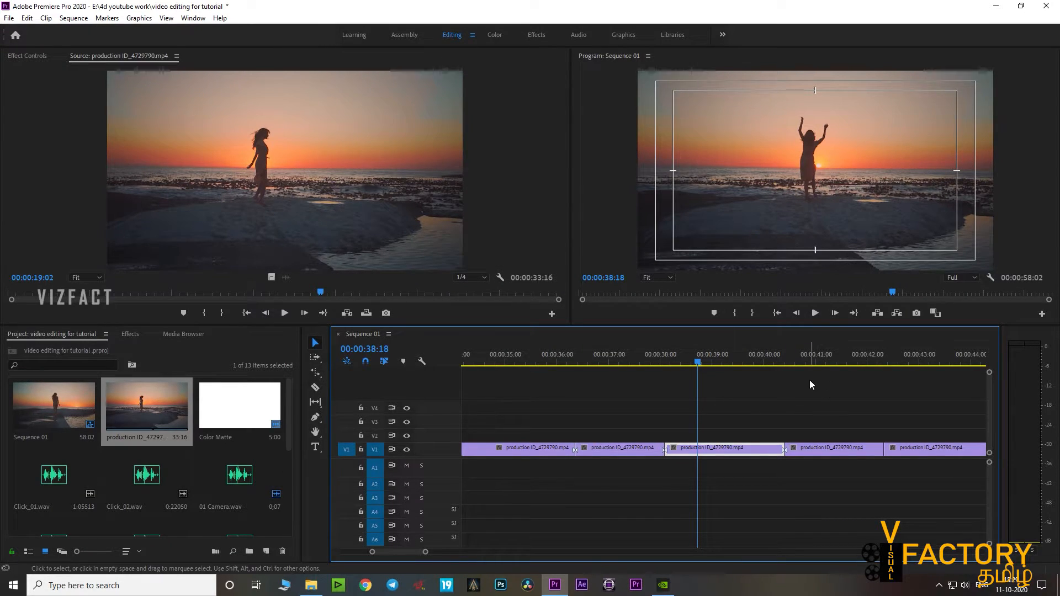
Apply a frame hold at the In Point to the third short segment, which ends at 00:00:42:08
click(809, 362)
scroll(785, 392, down, 1)
click(735, 452)
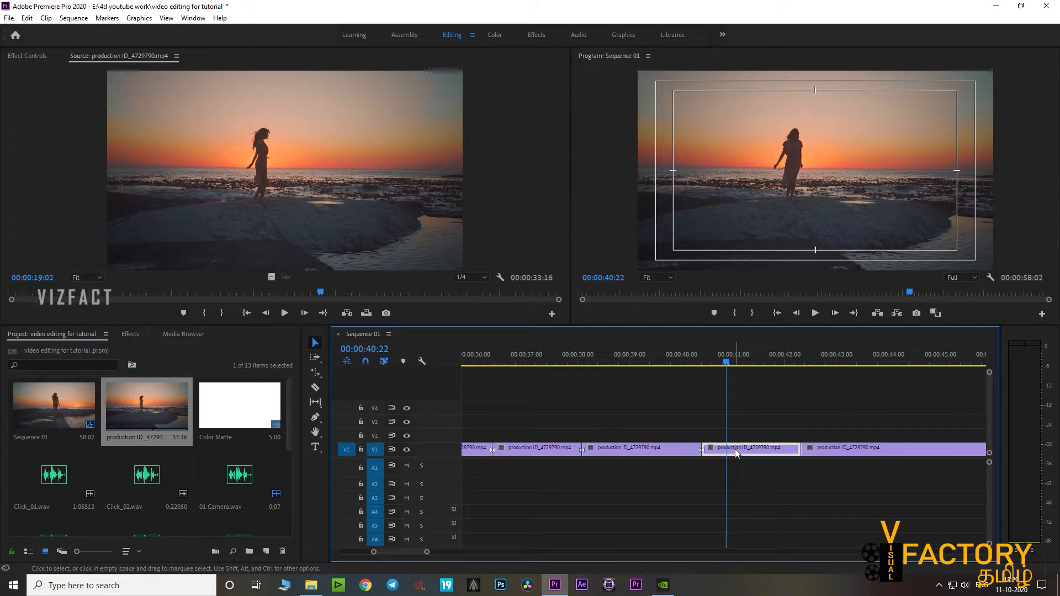
right_click(735, 451)
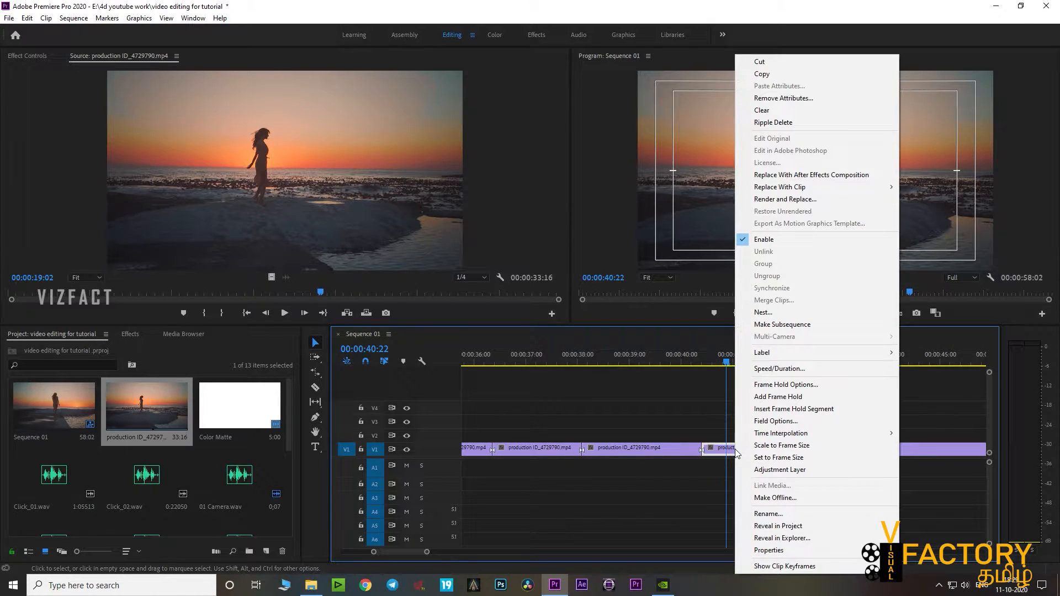
click(810, 385)
click(536, 286)
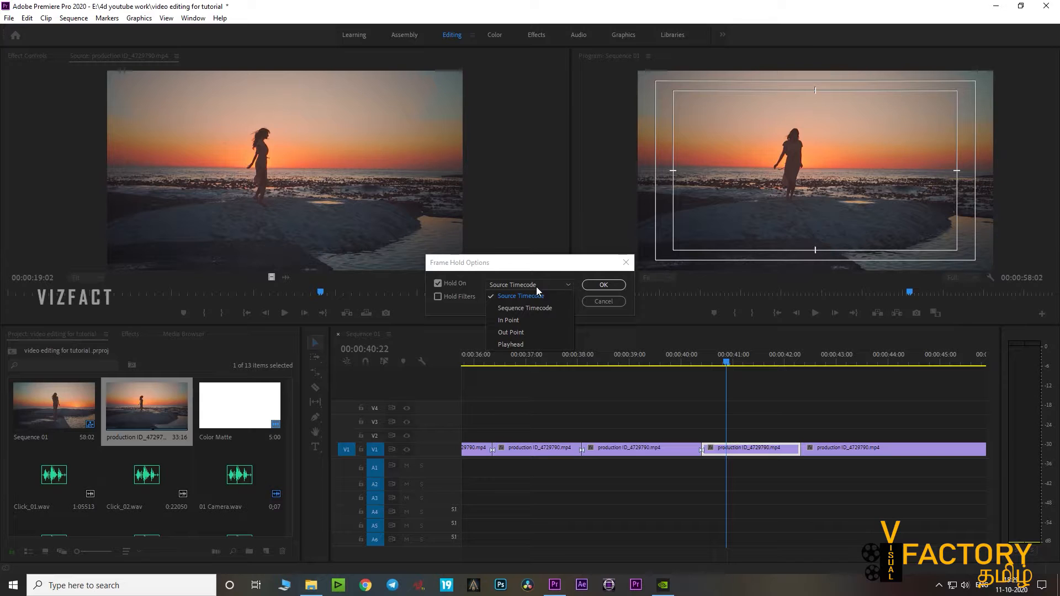
click(523, 323)
click(604, 284)
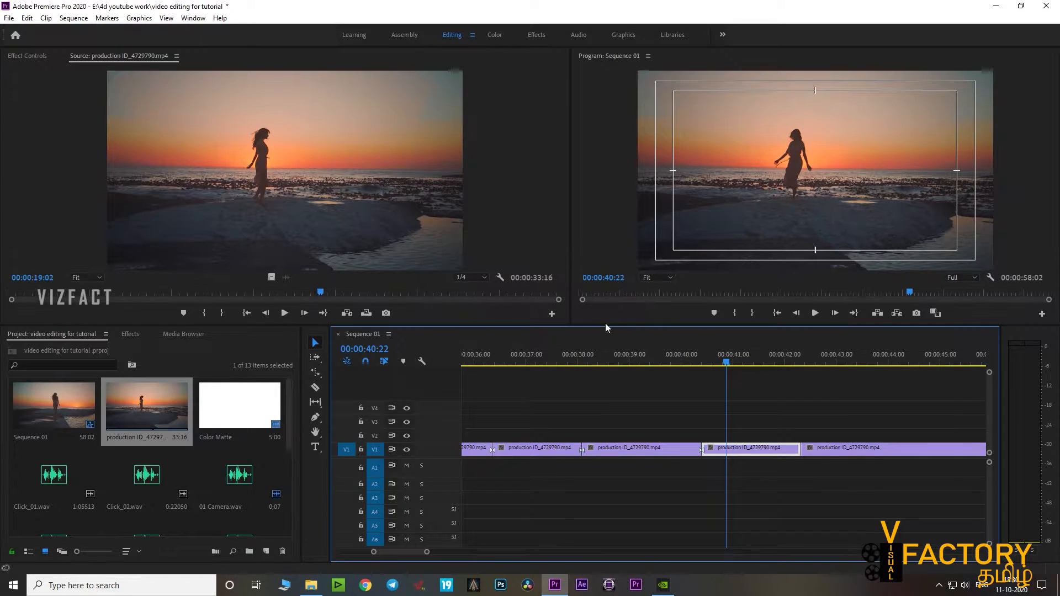
Trim the first frozen segment's end back to 00:00:36:19 and ripple delete the gap behind it
click(563, 408)
key(minus)
drag(591, 358, 689, 385)
key(equal)
key(=)
scroll(713, 395, down, 2)
click(594, 362)
drag(595, 363, 649, 376)
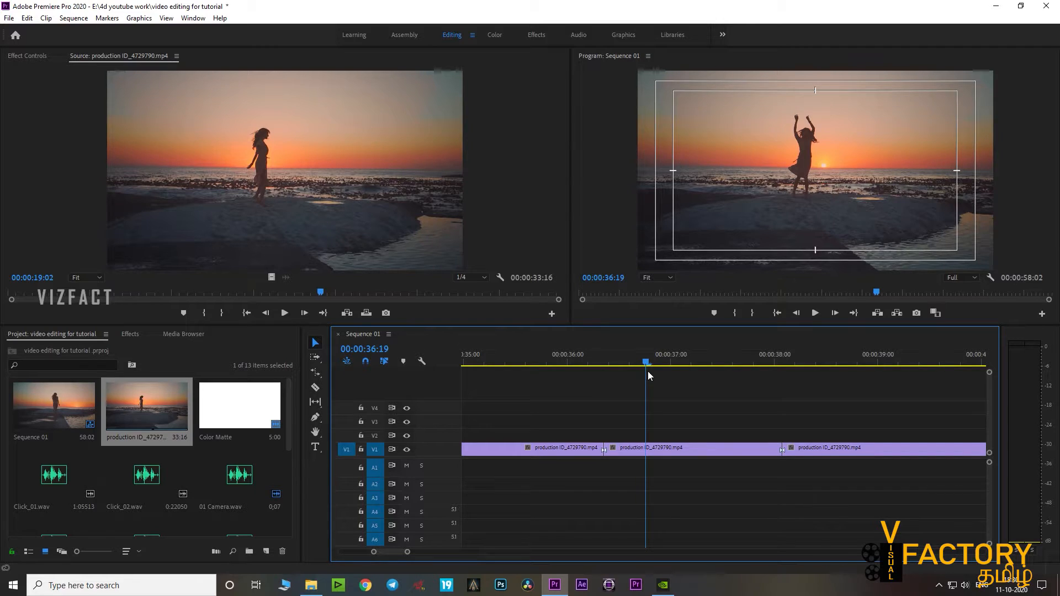
drag(781, 448, 649, 448)
right_click(654, 446)
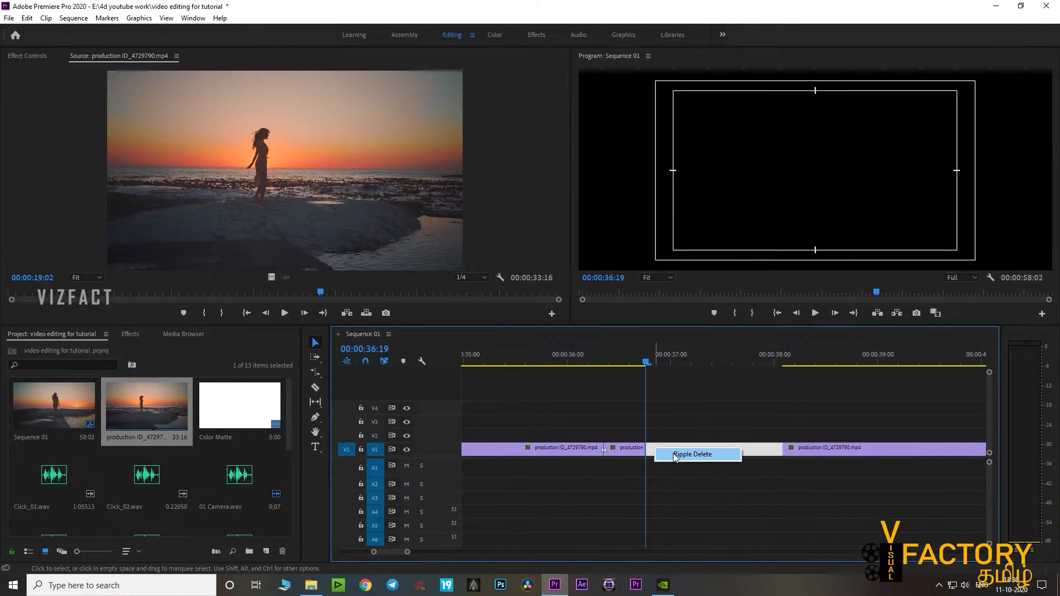
click(674, 452)
Shorten the second frozen segment to end at 00:00:37:07 and ripple delete the gap after it
scroll(687, 410, down, 2)
key(minus)
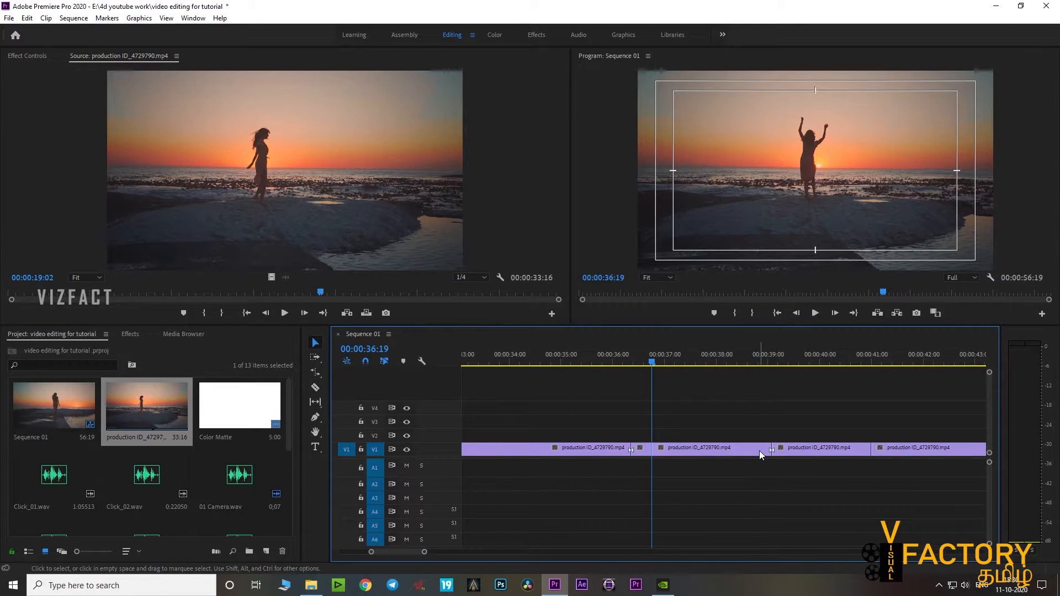
drag(769, 449, 675, 447)
right_click(684, 445)
click(687, 426)
right_click(717, 448)
click(720, 455)
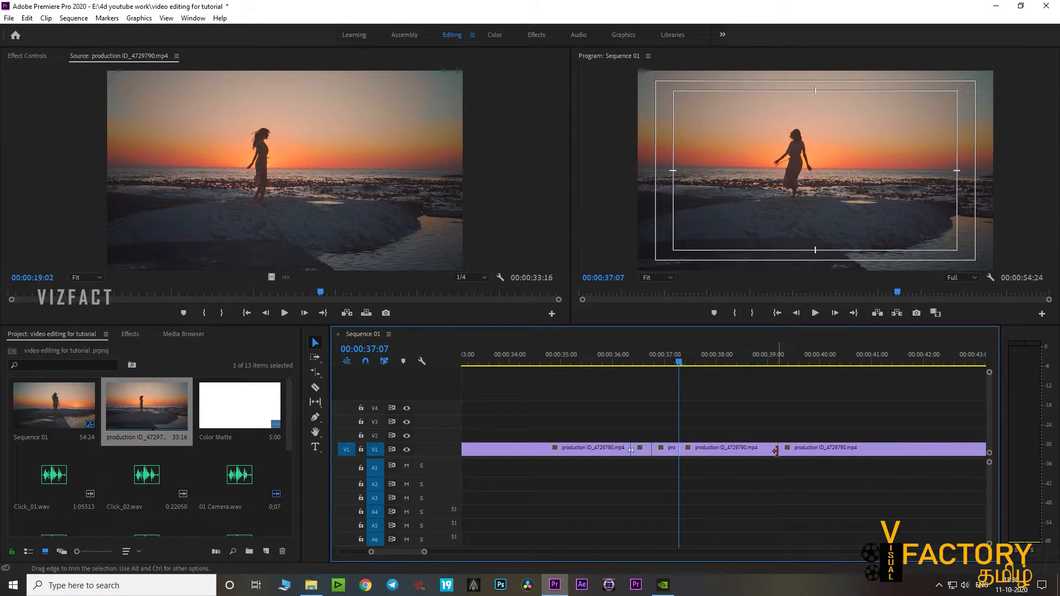
Shorten the third frozen segment to end at 00:00:37:20 and ripple delete the resulting gap
drag(776, 451, 703, 450)
right_click(716, 449)
click(727, 455)
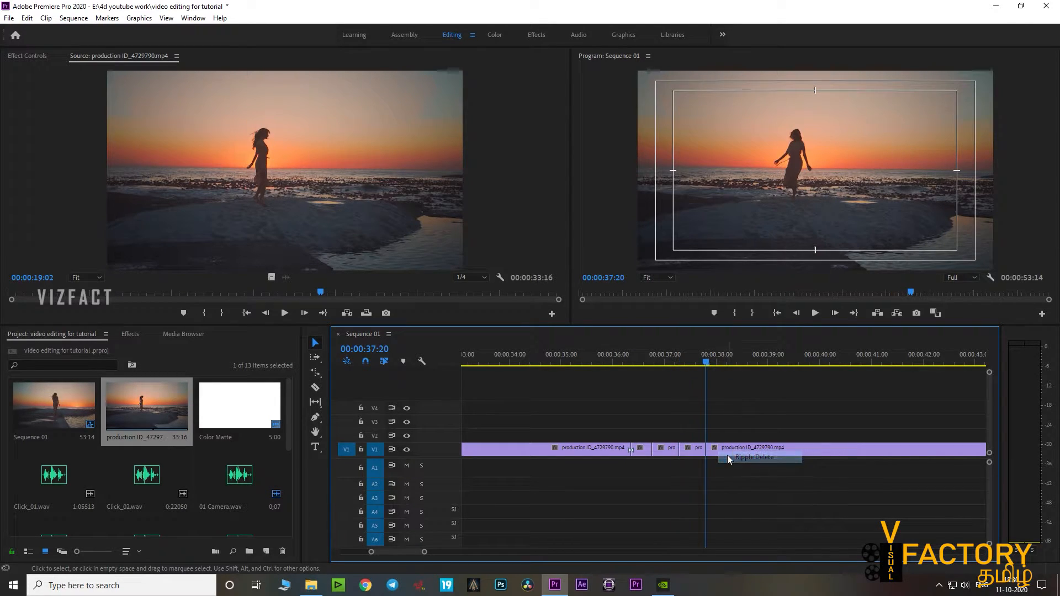
Play back the sequence from just before the first frozen segment
click(612, 363)
key(space)
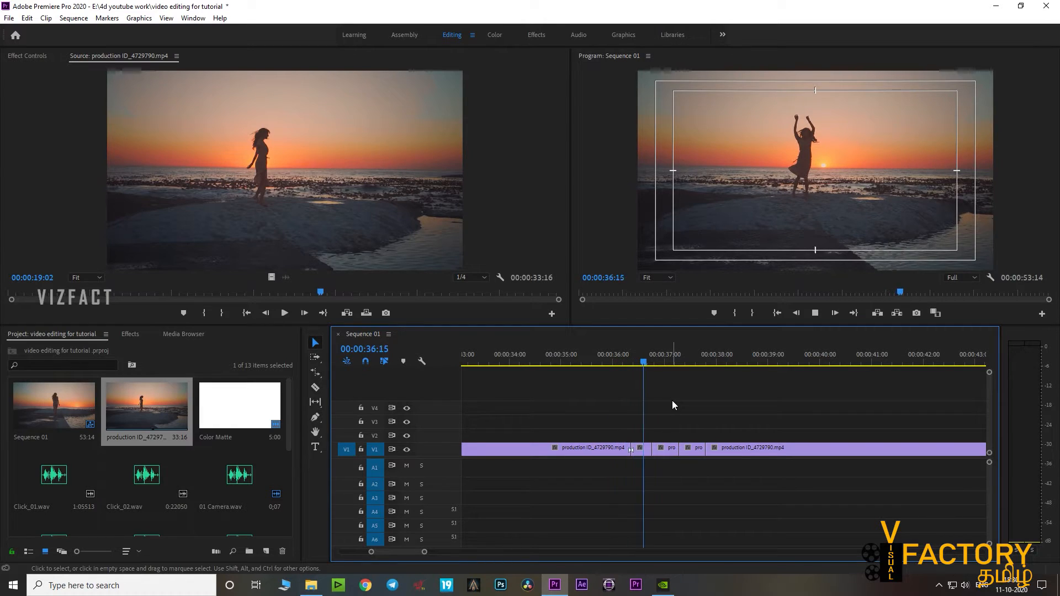
key(space)
Place the playhead inside the first frozen segment at 00:00:36:12
mouse_move(641, 354)
mouse_down()
mouse_move(628, 353)
mouse_move(684, 362)
mouse_move(627, 359)
mouse_move(691, 365)
mouse_move(634, 364)
mouse_up()
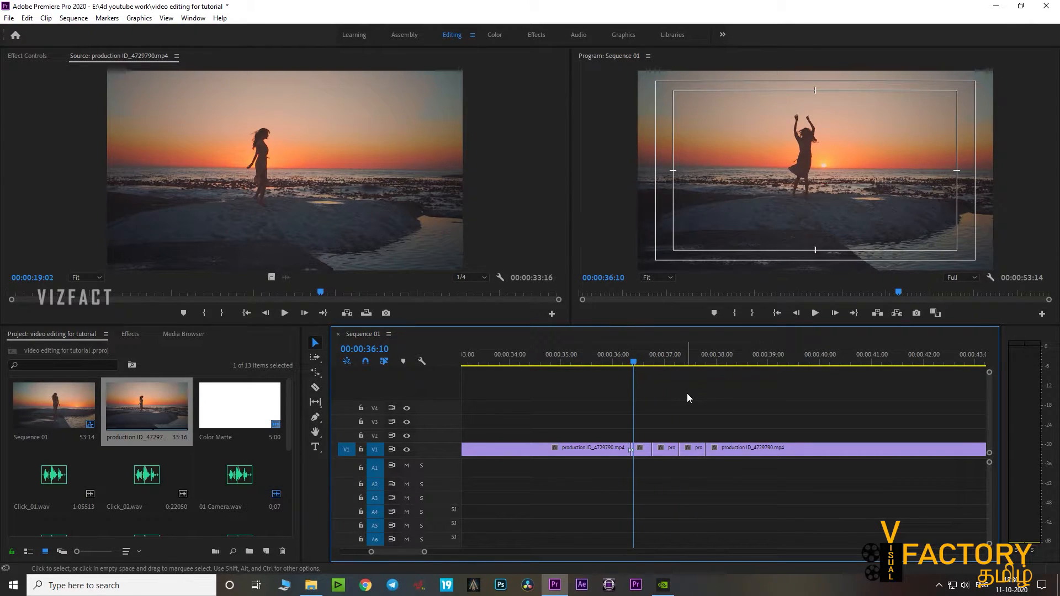
key(=)
key(=)
key(=)
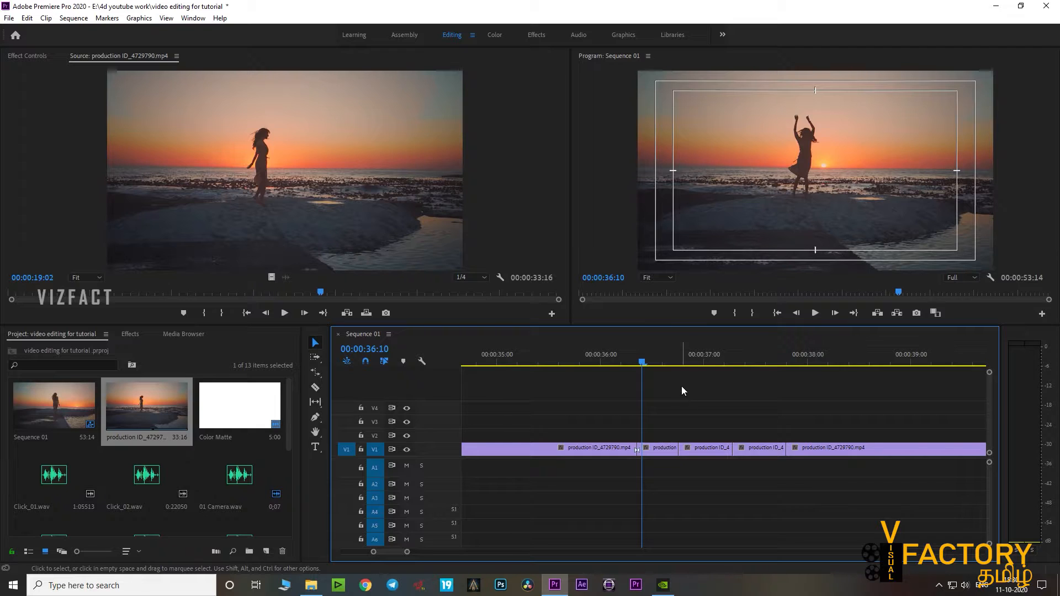
scroll(681, 386, down, 2)
click(658, 359)
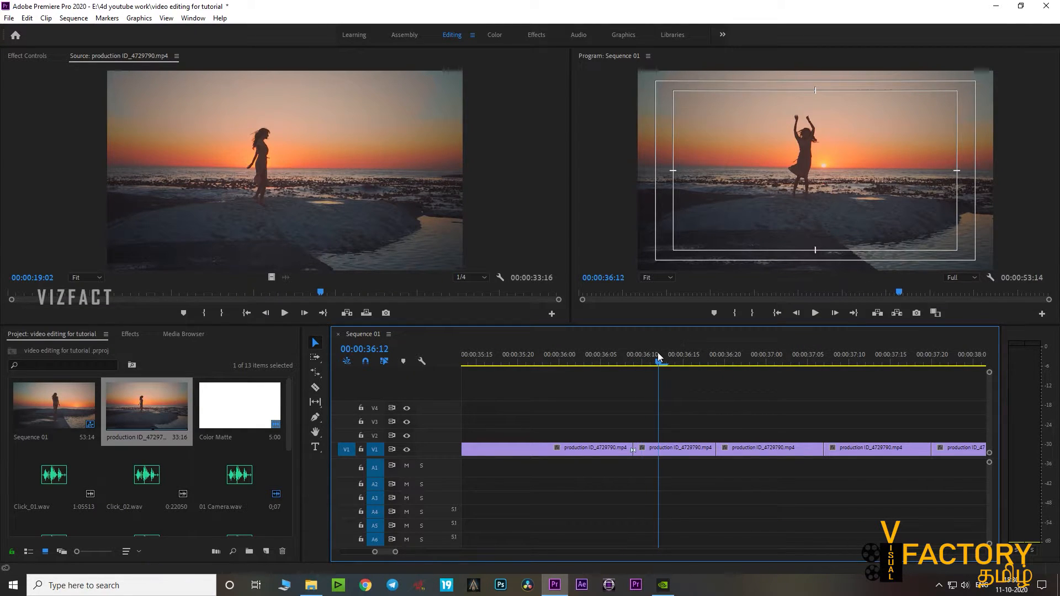
Search the effects for "trans" and apply the Distort Transform effect to the first frozen segment
click(127, 334)
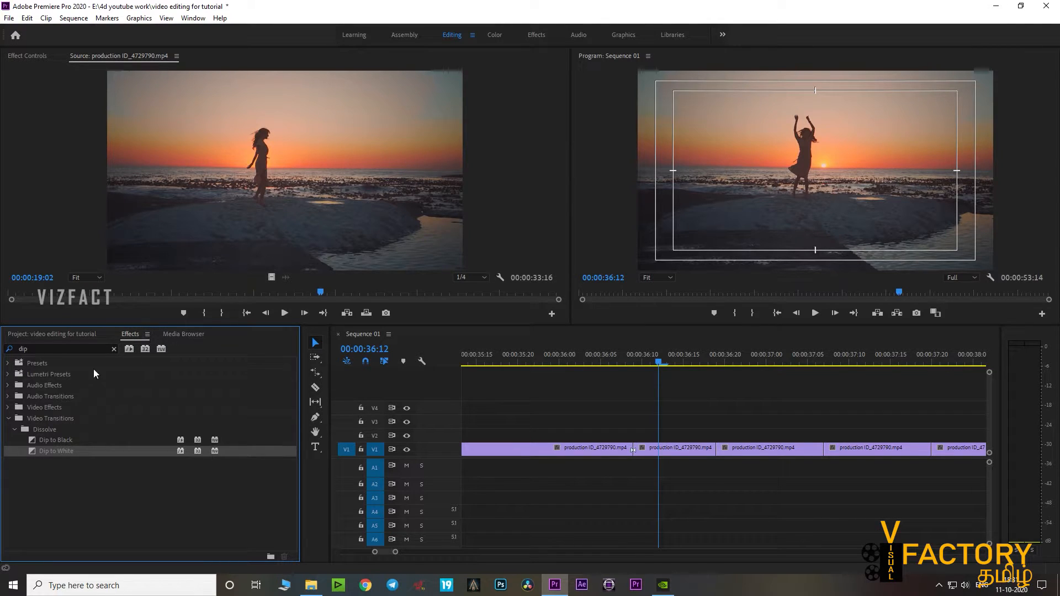
click(46, 349)
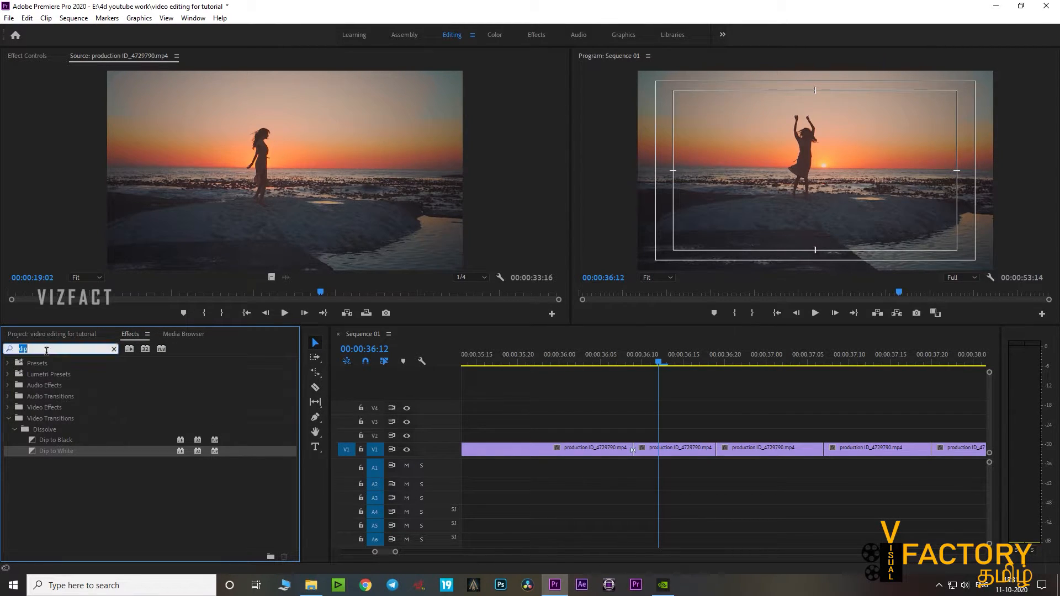
key(BackSpace)
text(tr)
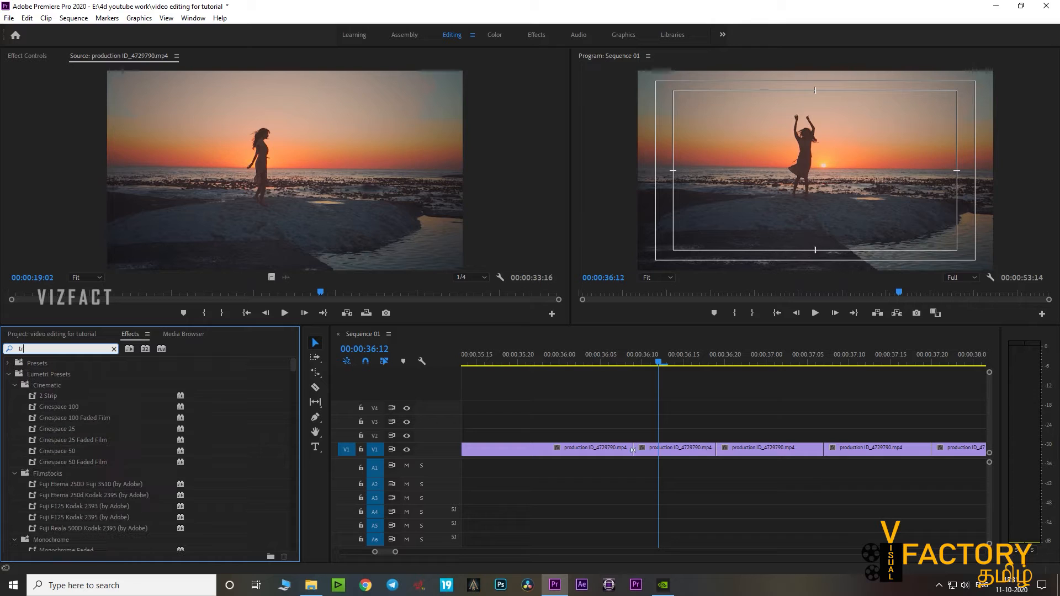
text(an)
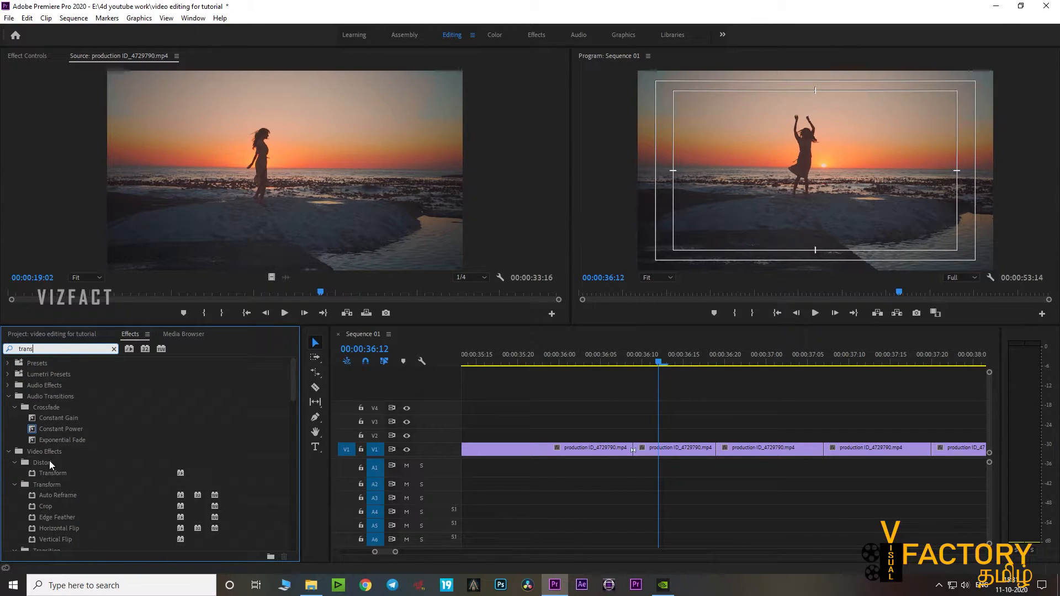
text(s)
scroll(92, 452, down, 4)
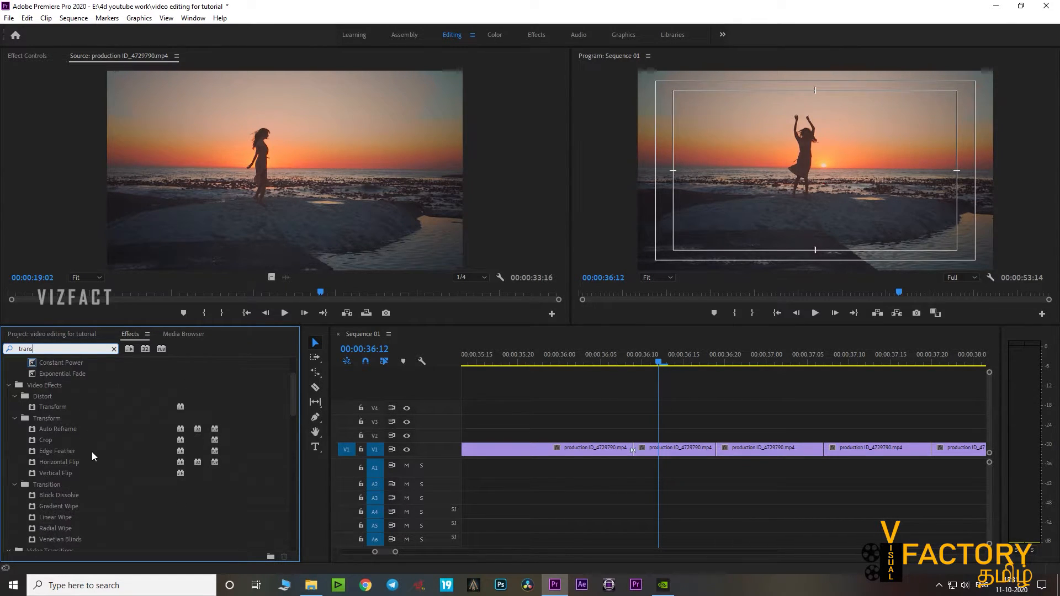
click(57, 397)
click(50, 408)
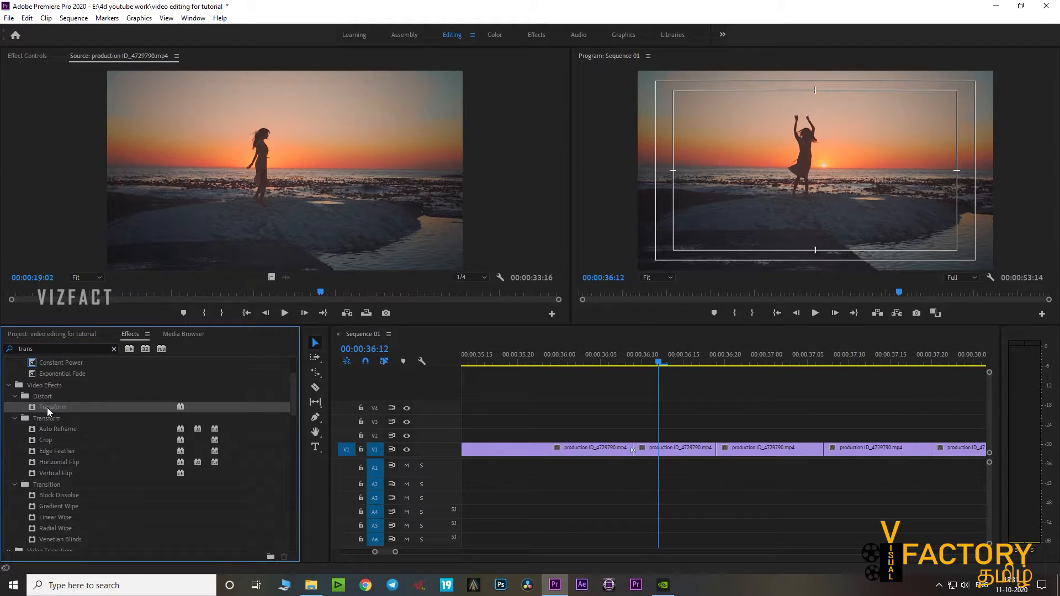
drag(37, 408, 671, 449)
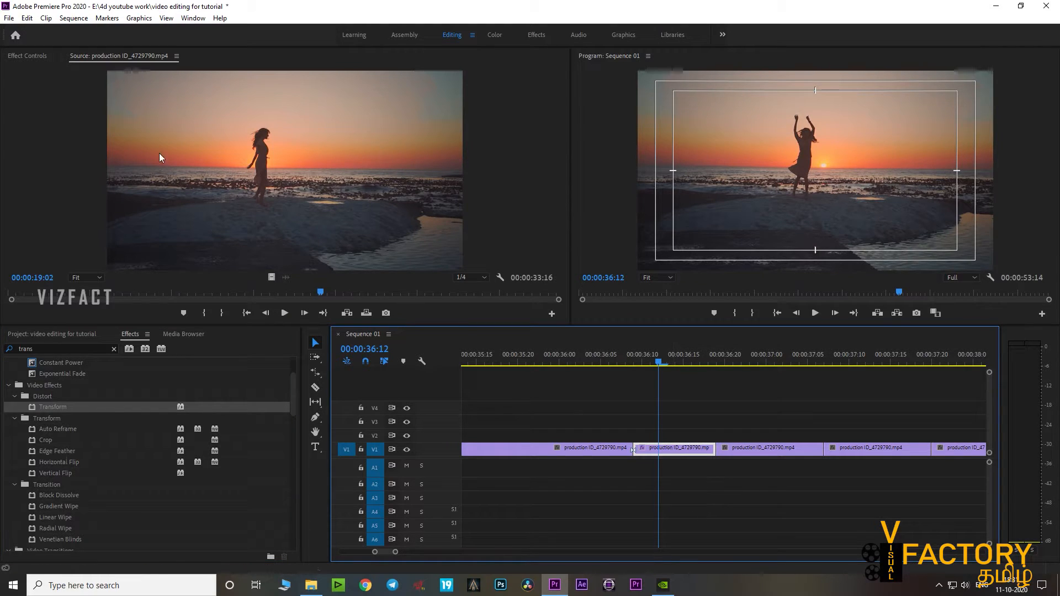
Set the Transform effect's scale to 60 on the first frozen segment
click(34, 52)
scroll(429, 247, down, 4)
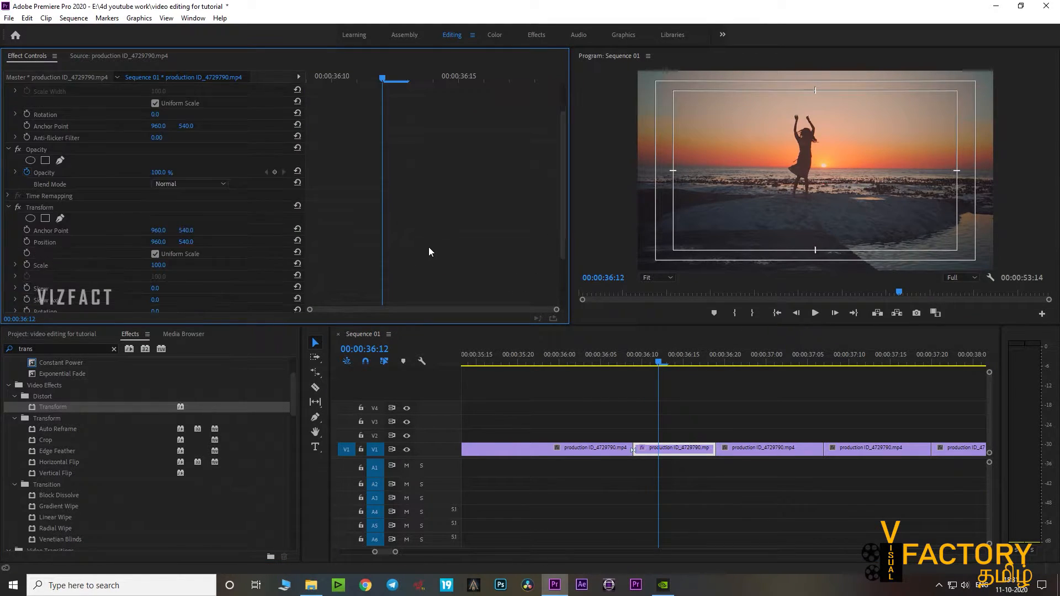
scroll(429, 252, down, 1)
click(92, 131)
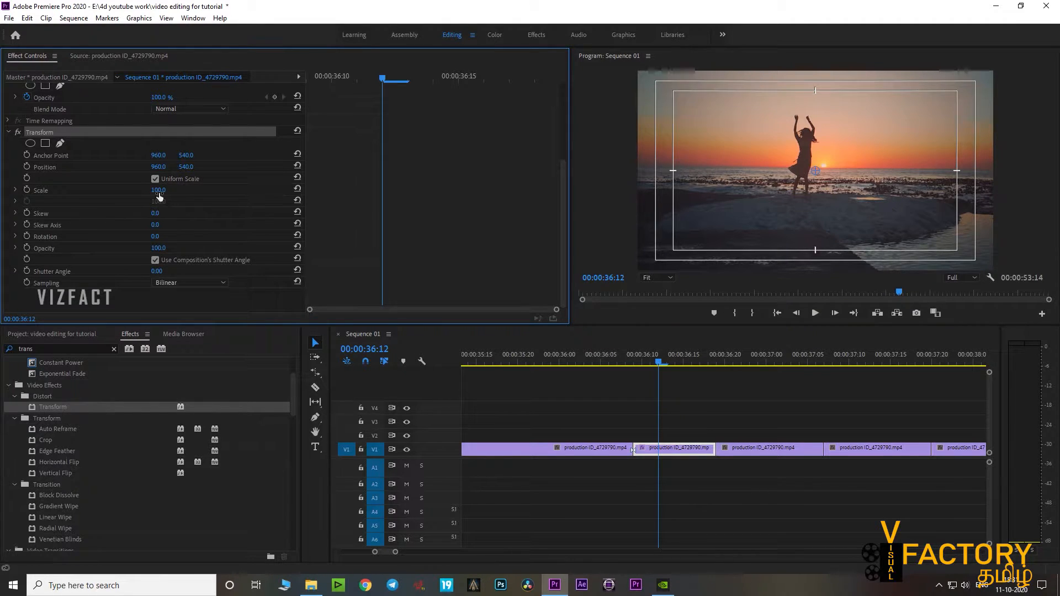
drag(158, 190, 136, 190)
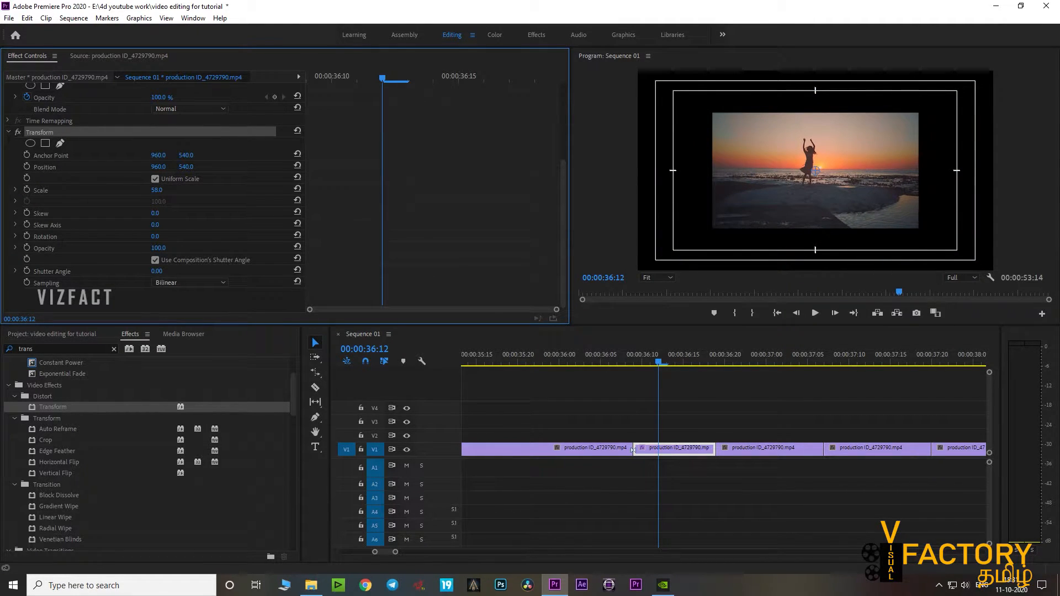
click(160, 190)
text(60)
key(Return)
Copy the first frozen segment's Transform effect and paste it onto the second and third frozen segments
scroll(714, 376, down, 2)
drag(660, 357, 681, 363)
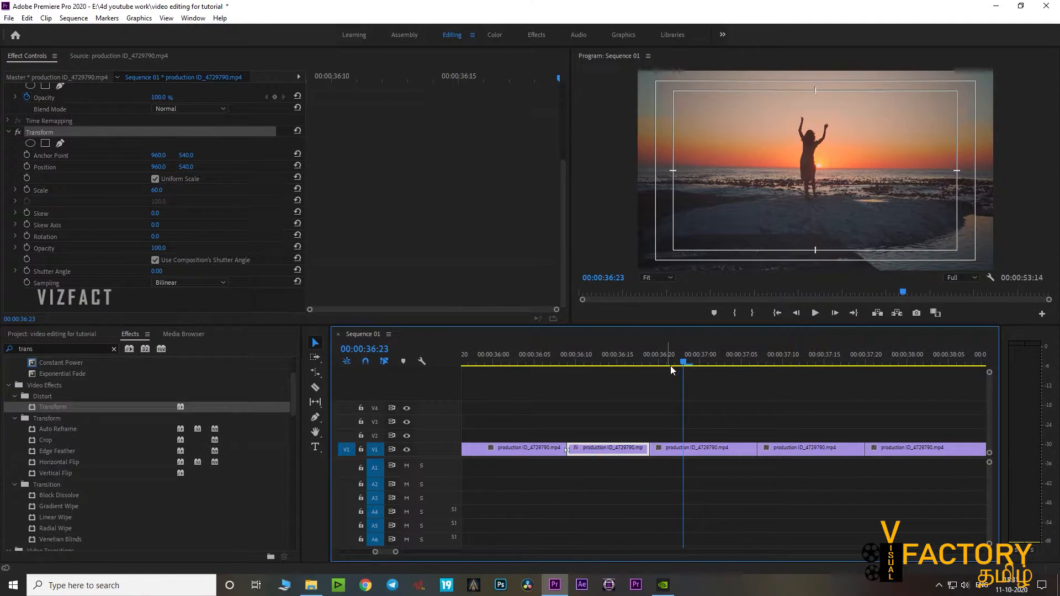
click(624, 355)
right_click(35, 134)
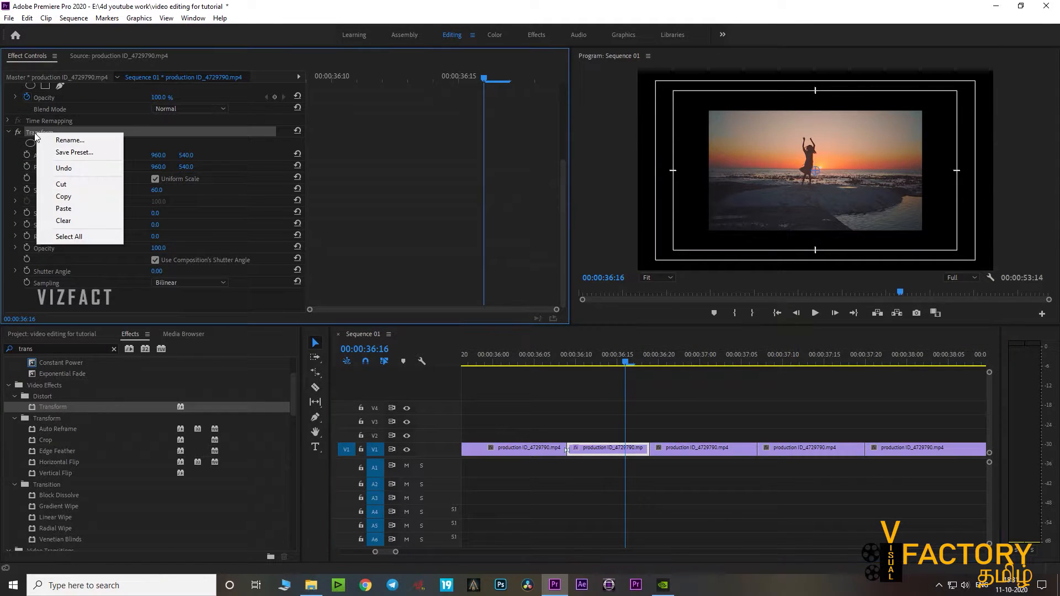
click(91, 196)
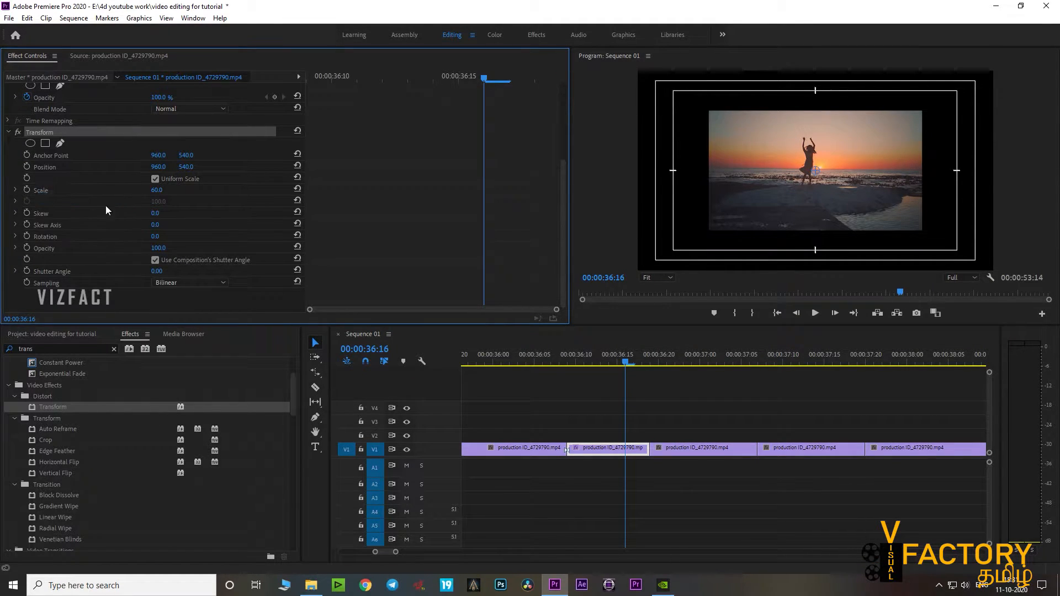
scroll(664, 364, down, 2)
click(651, 360)
drag(614, 424, 773, 460)
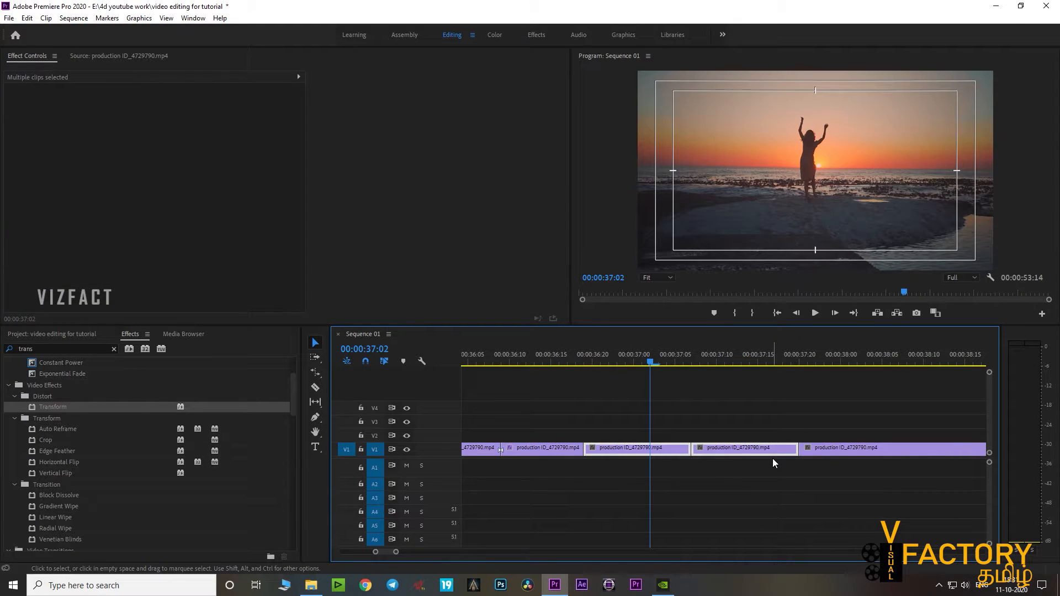
key(ctrl+v)
drag(583, 363, 720, 387)
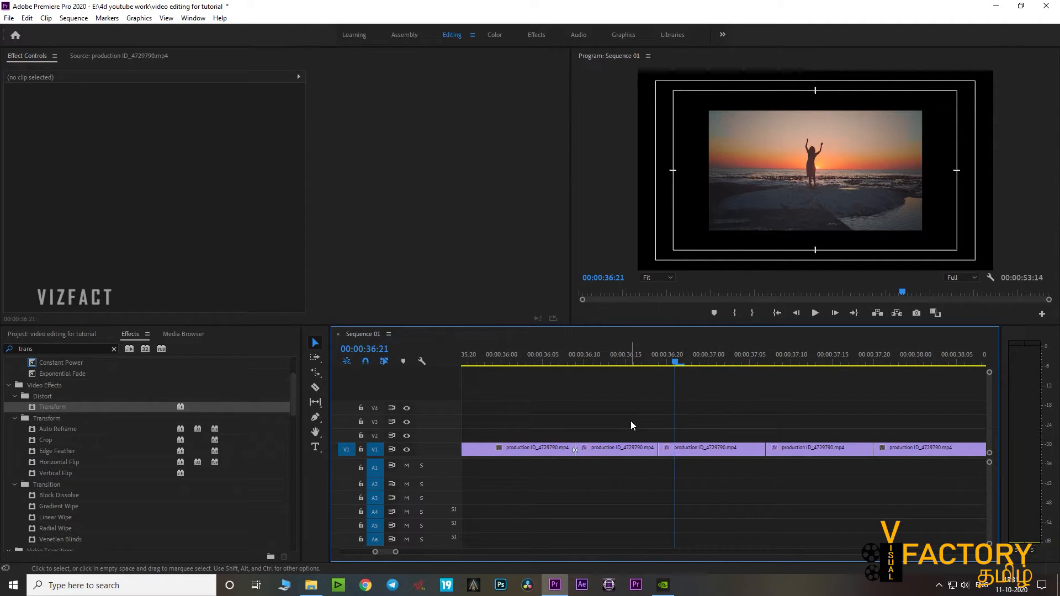
Move all three frozen segments up from track V1 to V2, keeping their timing
drag(622, 412, 798, 477)
drag(621, 445, 622, 433)
key(minus)
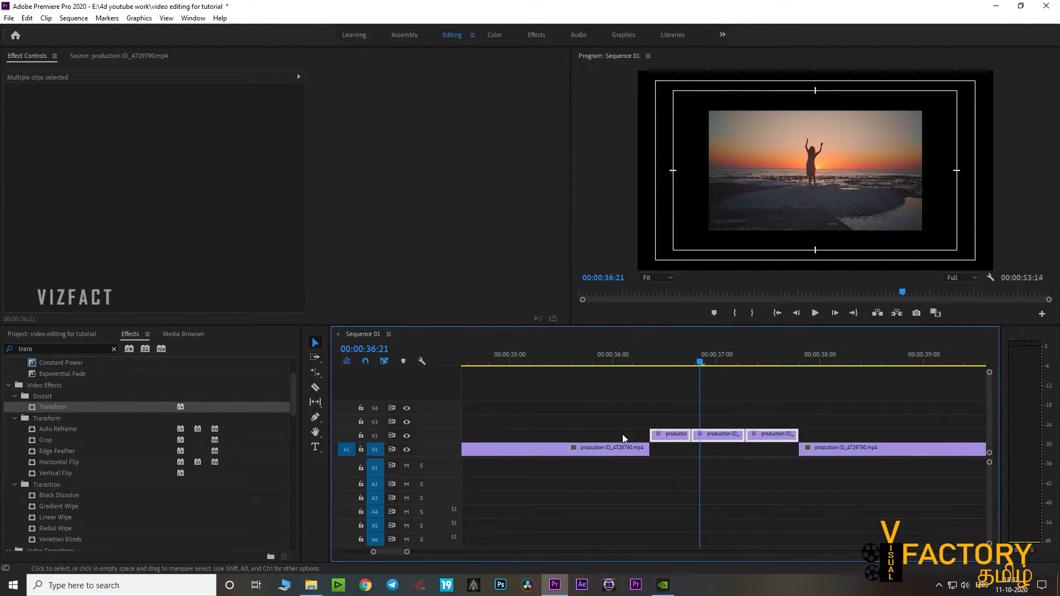
click(740, 413)
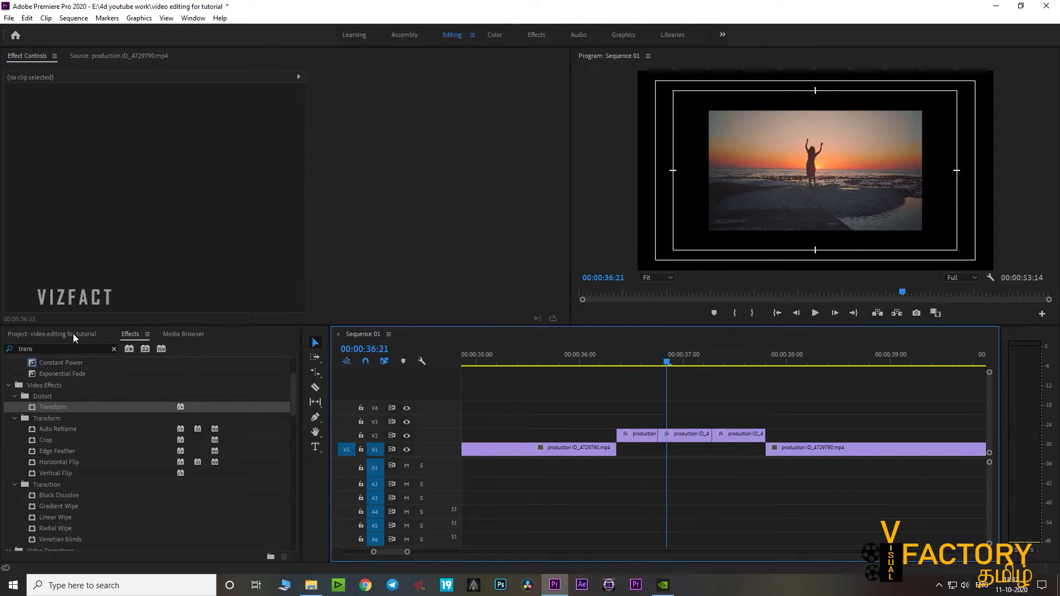
Create a white (FFFFFF) color matte at 1920 by 1080 and 25 fps, named Color Matte
click(42, 333)
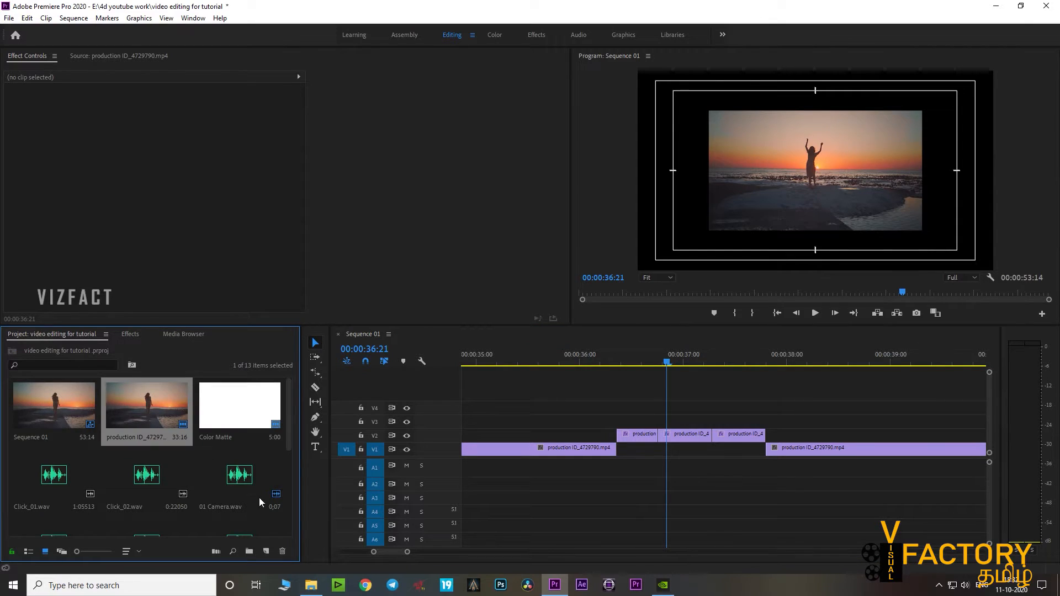
scroll(257, 498, down, 3)
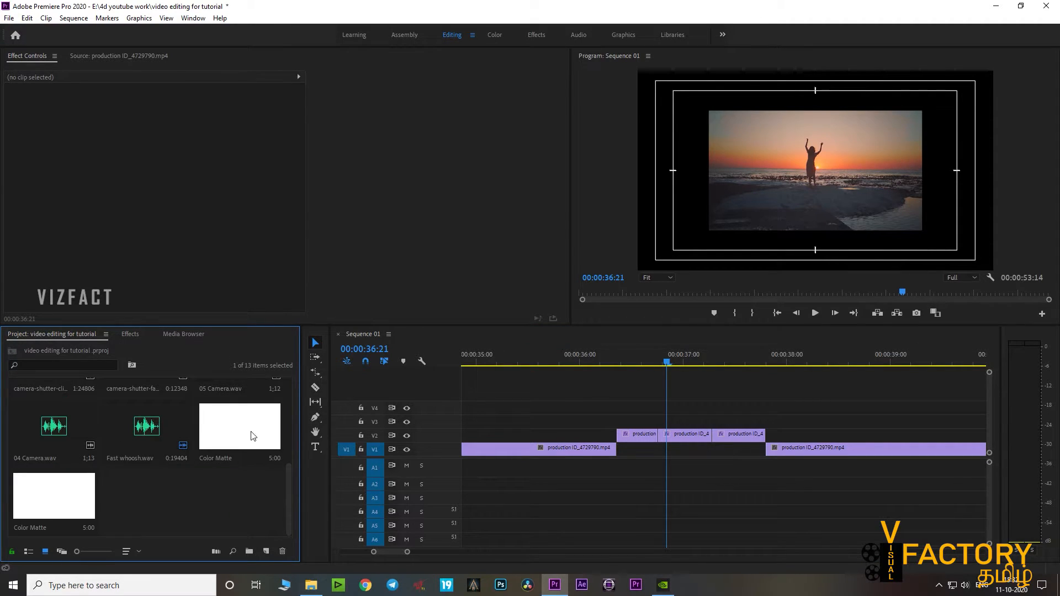
click(70, 499)
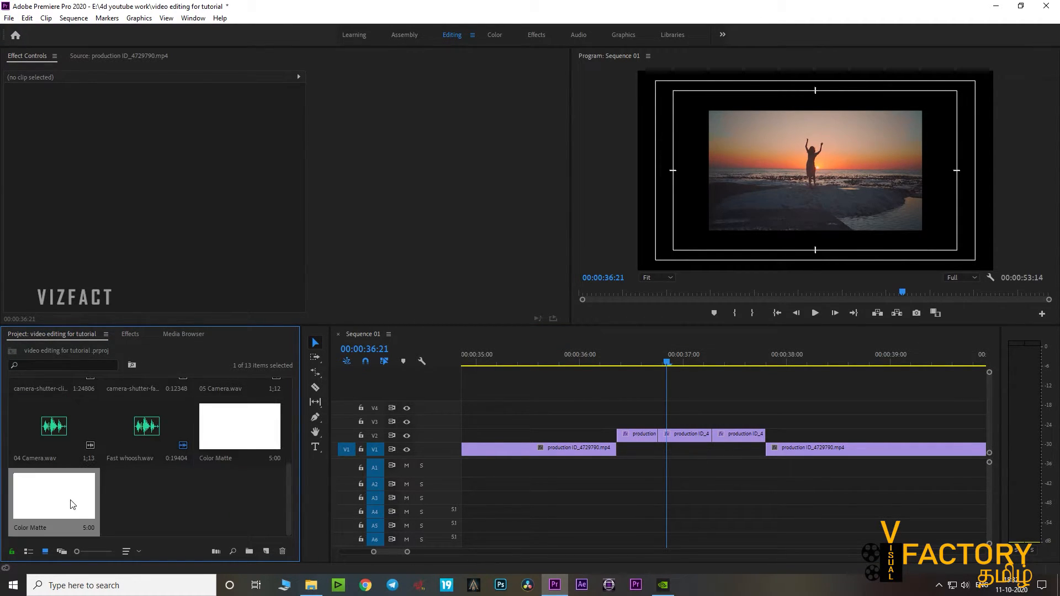
click(156, 500)
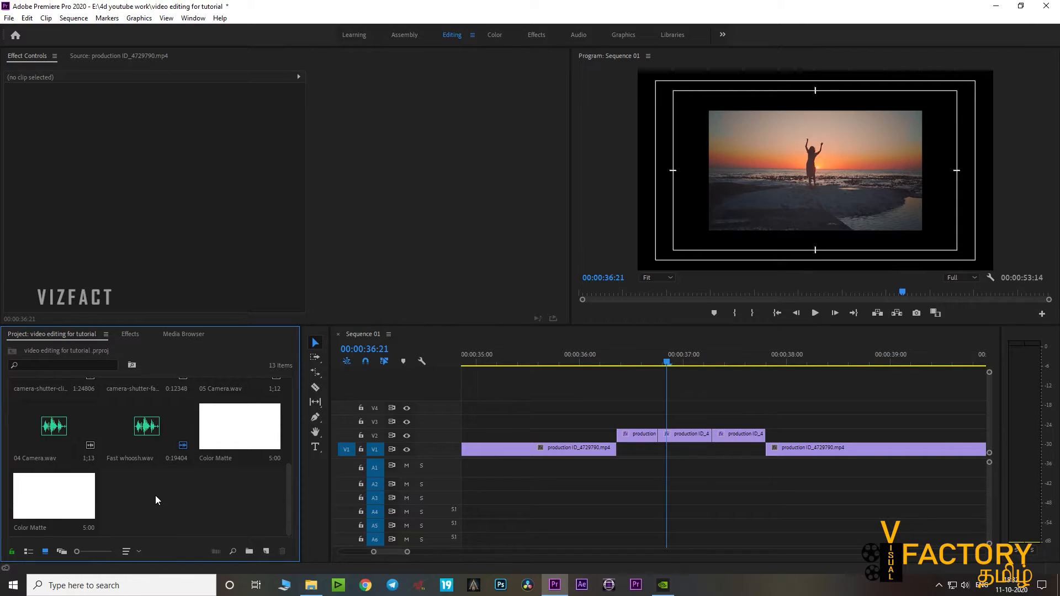
click(266, 551)
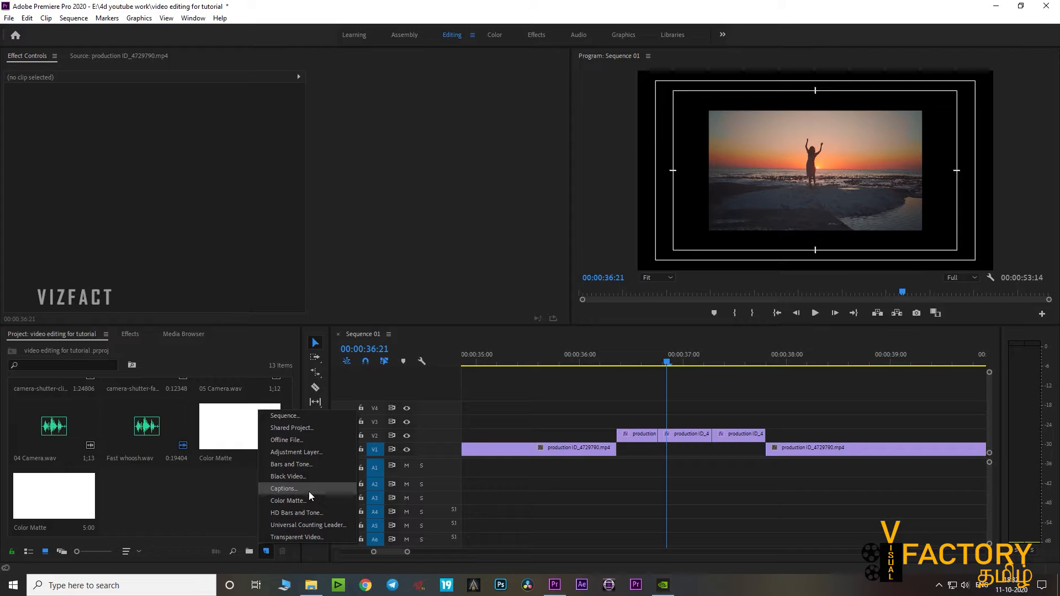
click(298, 500)
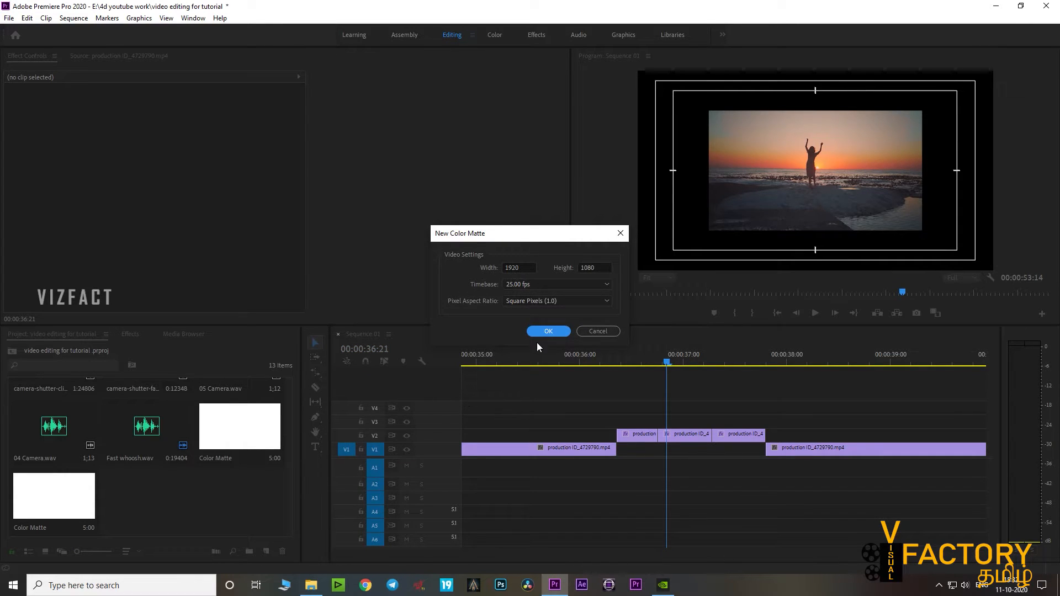
click(541, 333)
drag(537, 356, 396, 363)
click(642, 215)
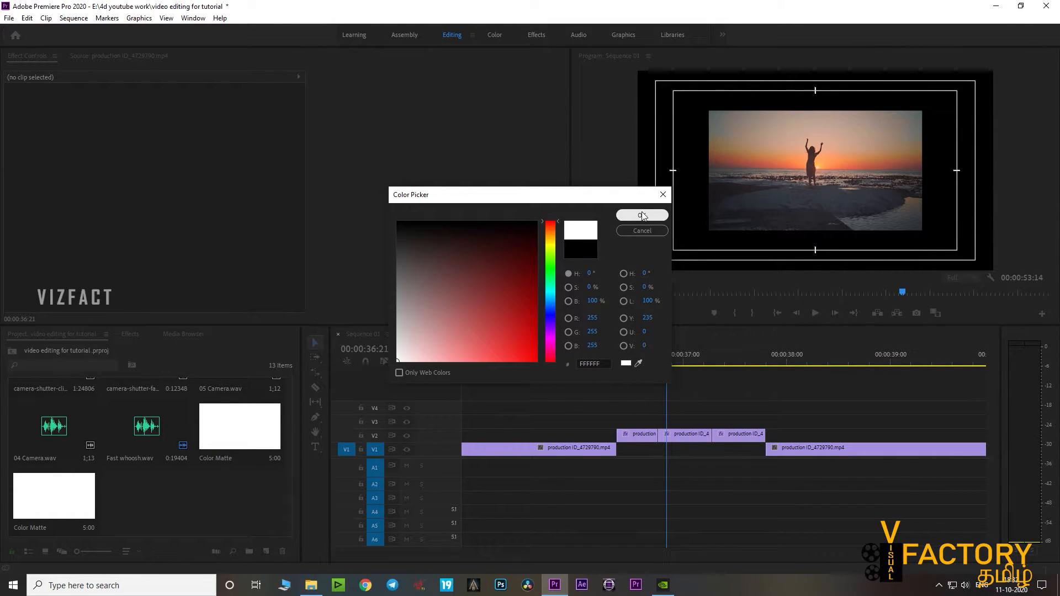
click(642, 216)
click(513, 310)
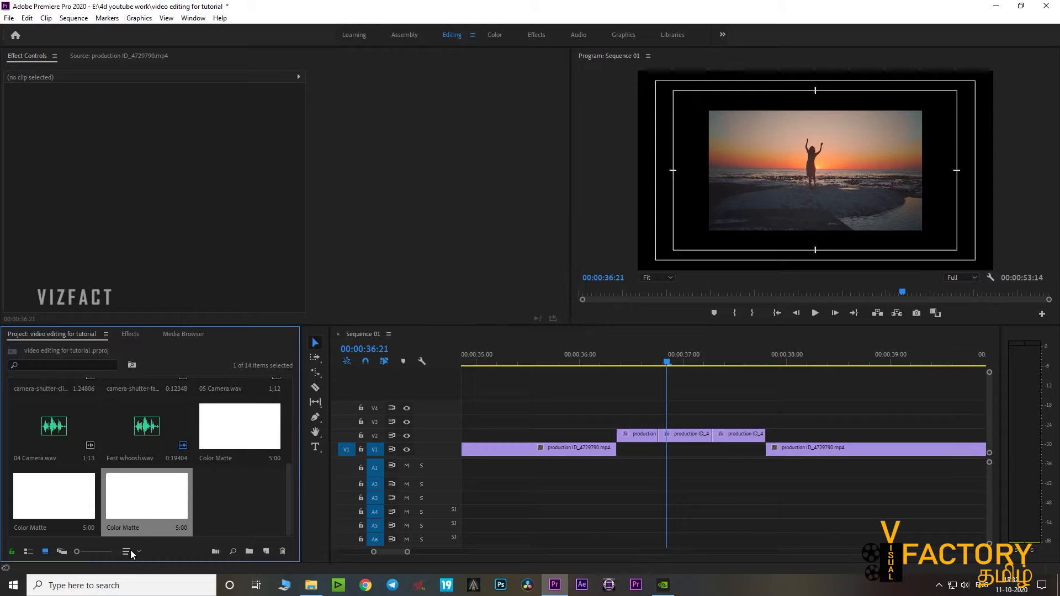
Place the new color matte on V1 beneath the frozen segments and fit it exactly to the gap between the beach clips
key(minus)
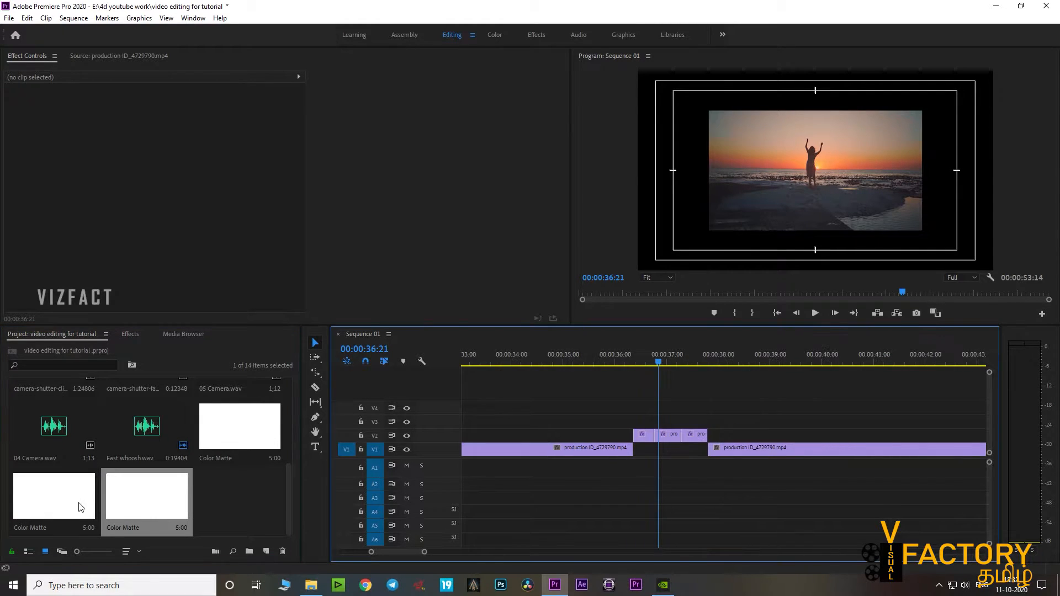
drag(148, 513, 628, 418)
drag(890, 422, 674, 448)
key(equal)
scroll(701, 413, down, 1)
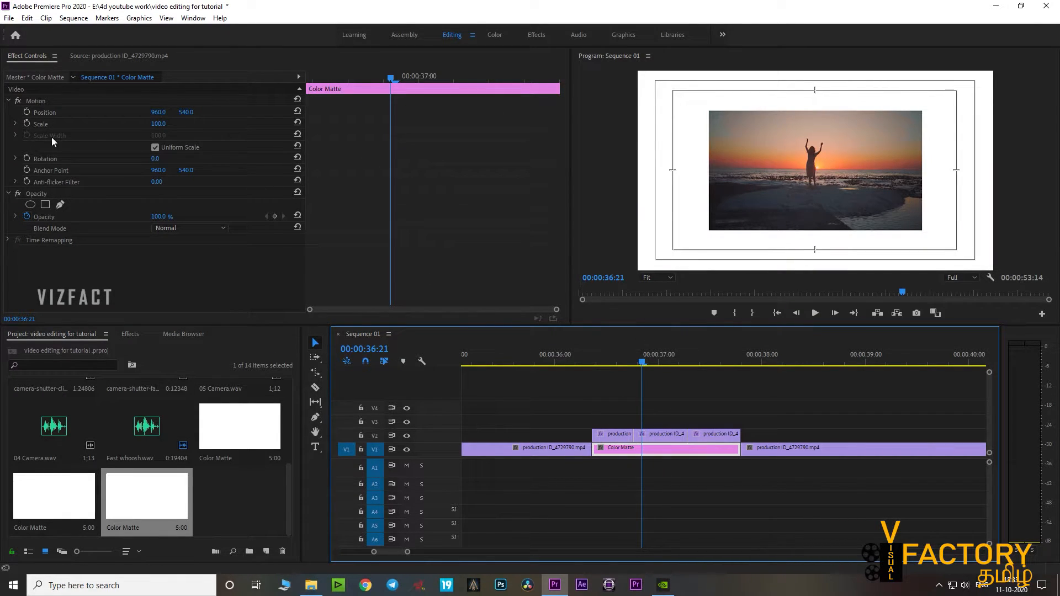
Turn off uniform scaling for the color matte and set its scale height to 66 and scale width to 63
click(155, 148)
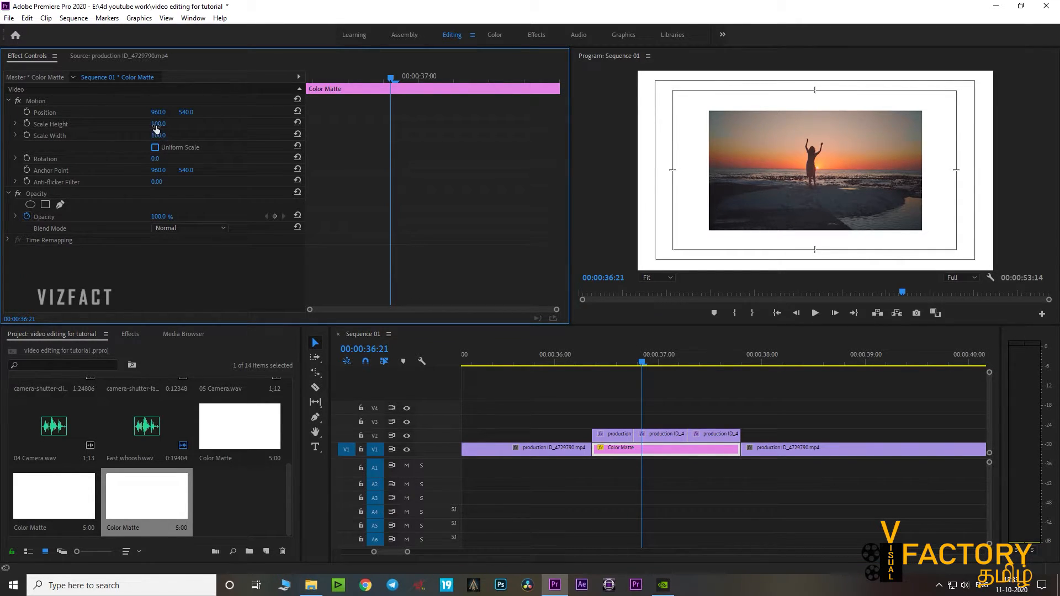
mouse_move(157, 123)
mouse_down()
mouse_move(135, 124)
mouse_move(167, 124)
mouse_move(158, 135)
mouse_move(134, 135)
mouse_move(167, 131)
mouse_move(129, 123)
mouse_move(160, 135)
mouse_move(150, 136)
mouse_up()
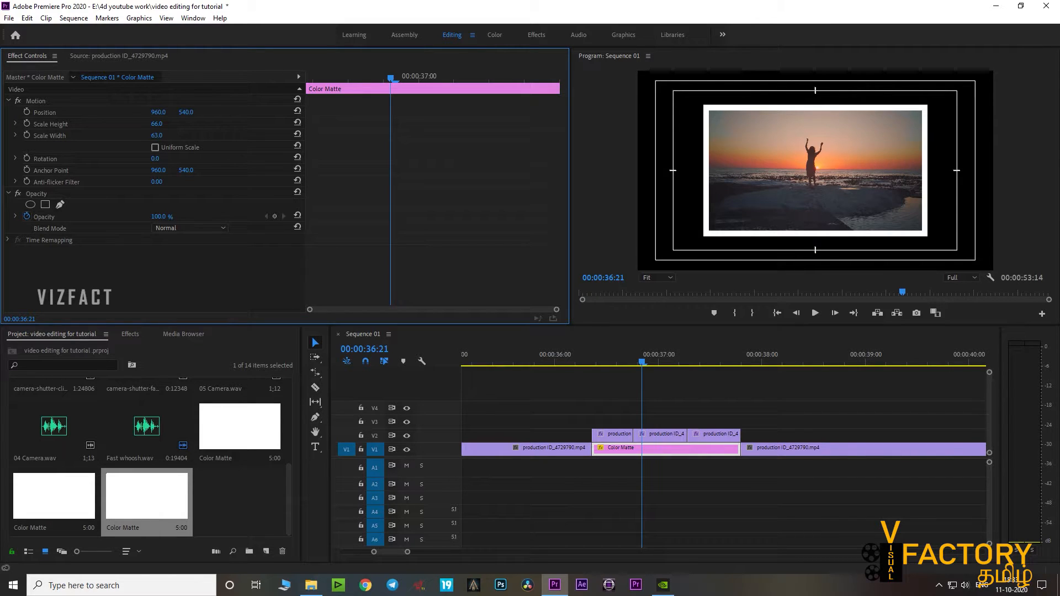
drag(586, 360, 630, 366)
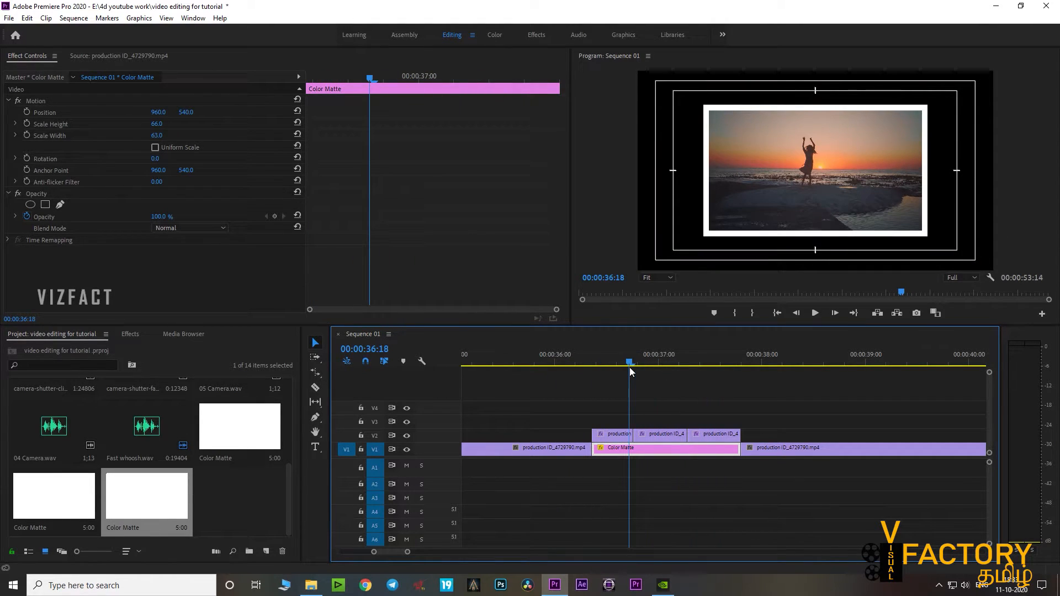
Play back the sequence around the white-framed frozen segments and return the playhead to 00:00:36:02
click(717, 411)
scroll(716, 406, up, 3)
click(688, 365)
key(space)
key(space)
click(658, 360)
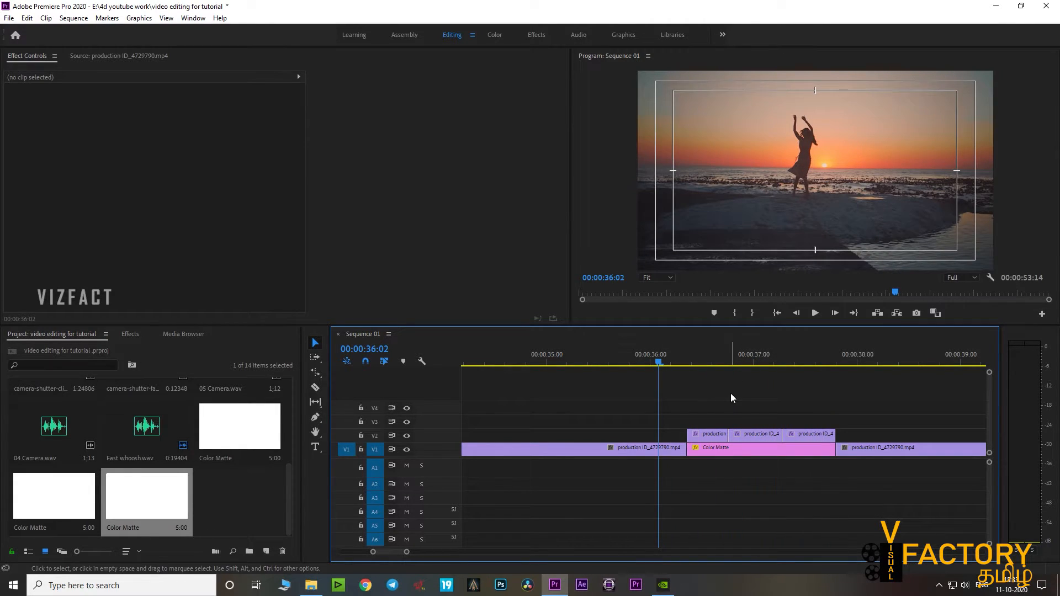
Clear the effects search and expand the Dissolve group of the video transitions
click(143, 336)
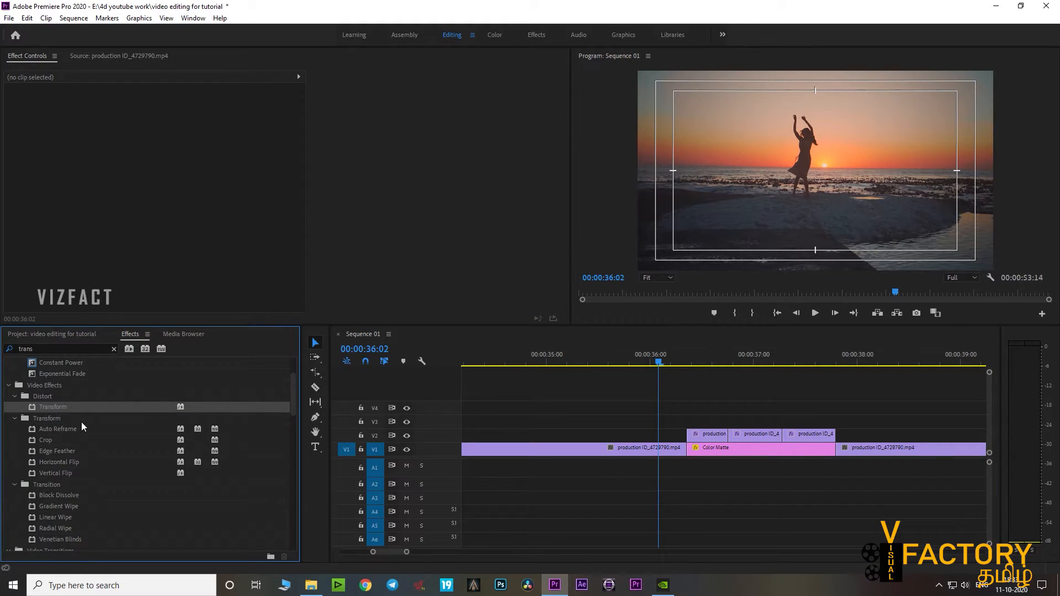
scroll(68, 369, up, 2)
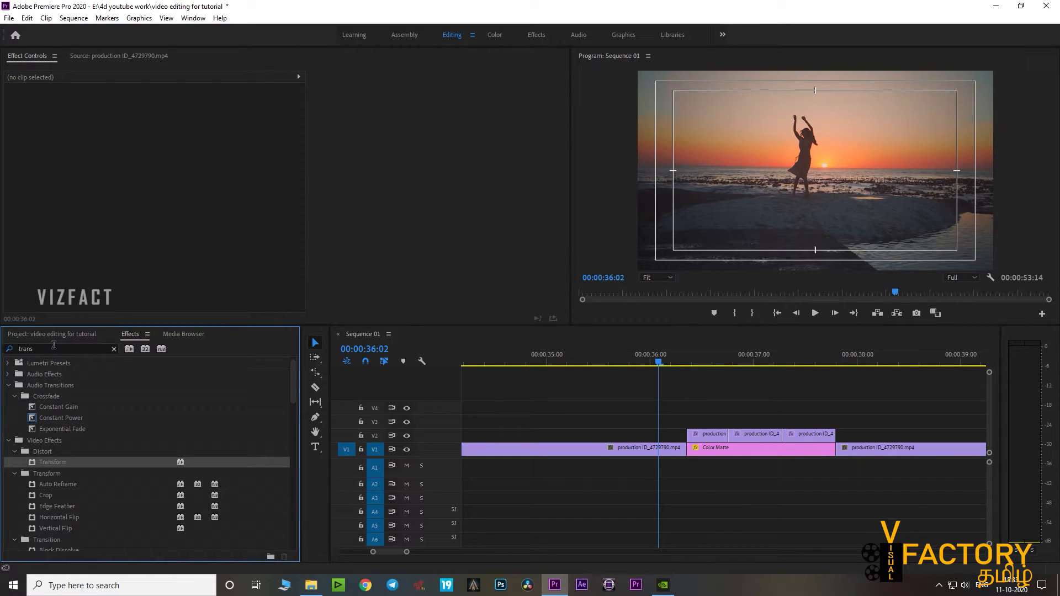
click(52, 349)
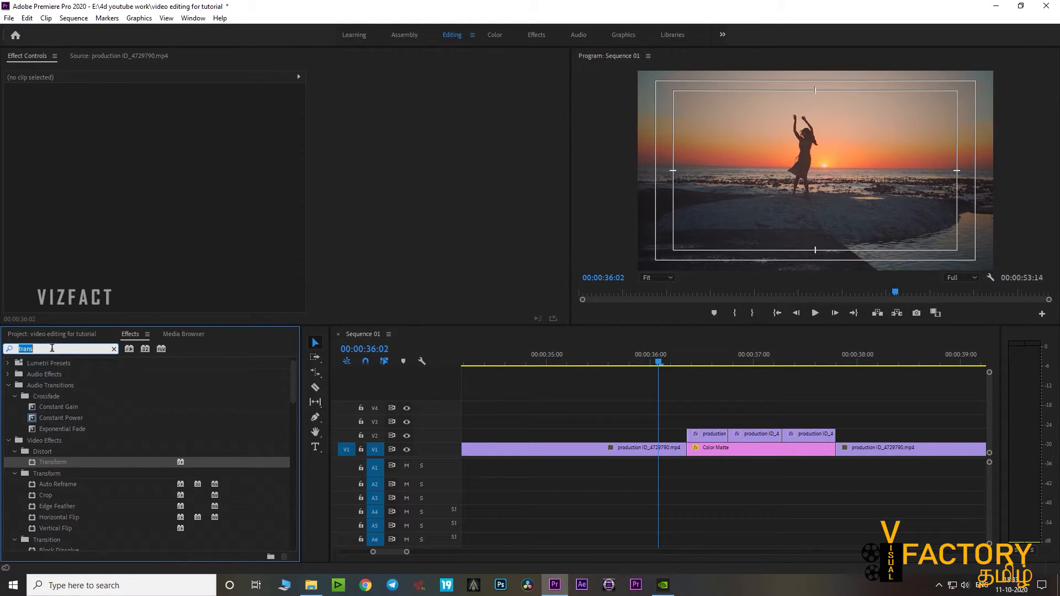
key(BackSpace)
click(60, 418)
click(8, 418)
click(13, 440)
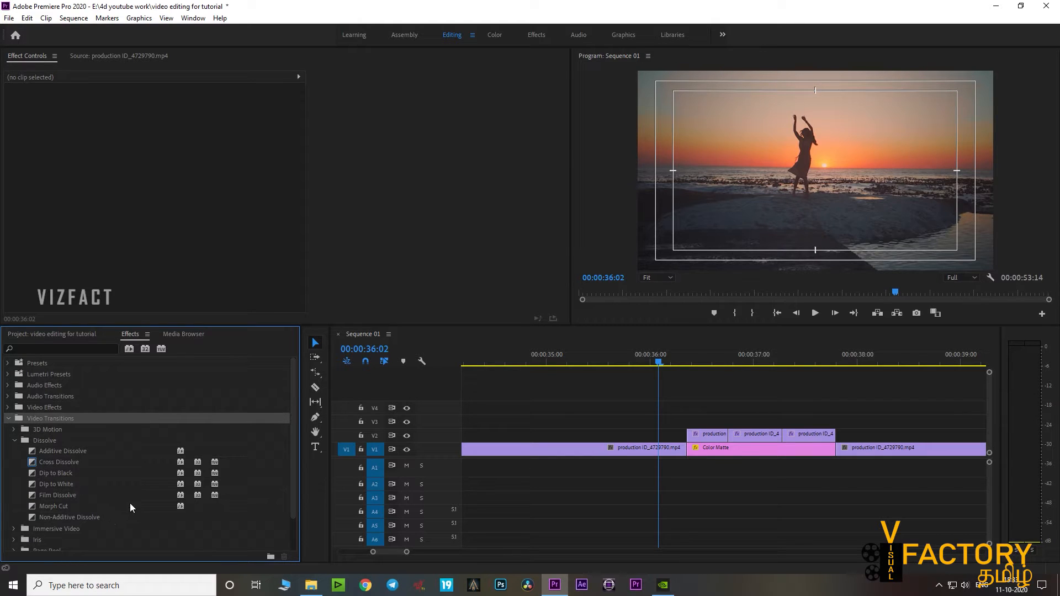
Add a Dip to White transition at the start of the first frozen segment on V2 and adjust its length
scroll(130, 502, down, 1)
click(45, 462)
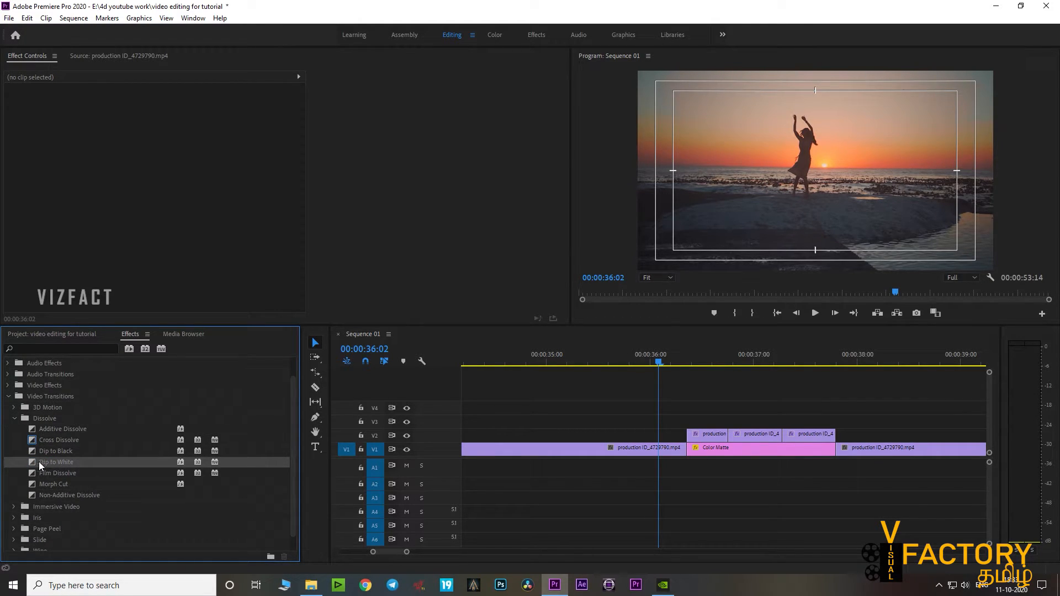
drag(32, 462, 658, 398)
drag(685, 432, 695, 434)
click(715, 402)
Play back and scrub the sequence around the start of the first frozen segment to check the white flash
key(space)
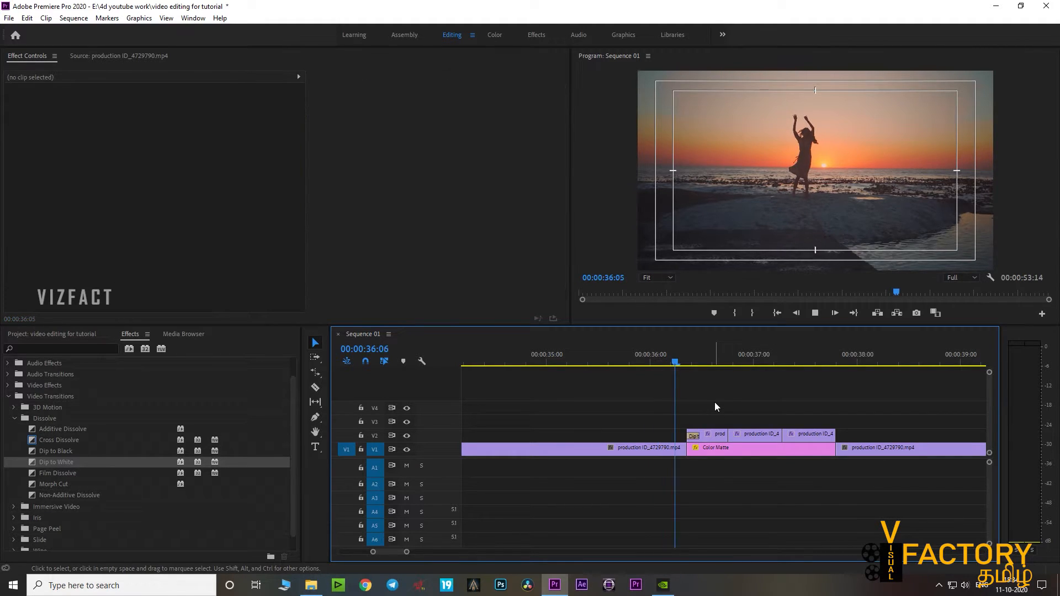
key(space)
click(663, 357)
key(space)
click(663, 357)
key(space)
drag(663, 358, 700, 359)
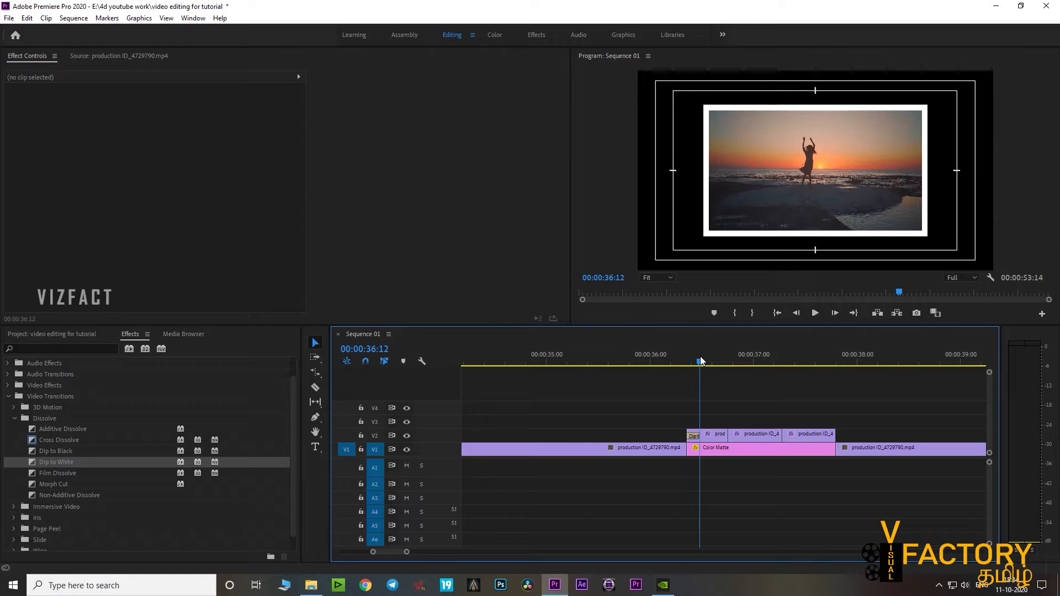
key(=)
click(615, 360)
key(space)
key(space)
Add a Dip to White between the first and second frozen segments, lengthen it to 4 frames and preview it
click(687, 359)
drag(34, 464, 701, 435)
key(=)
scroll(737, 406, down, 2)
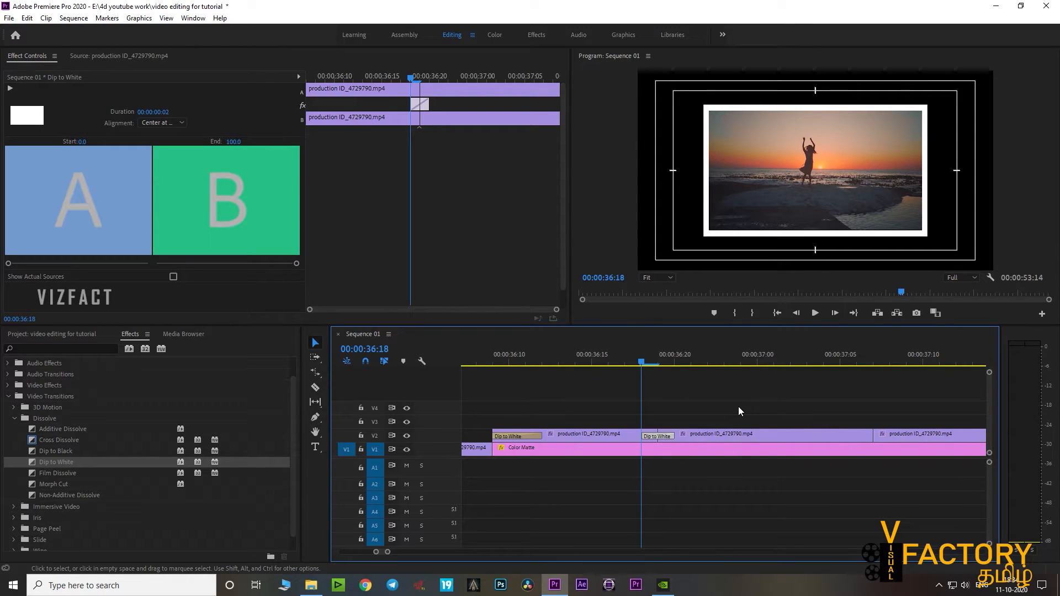
drag(678, 436, 691, 436)
key(-)
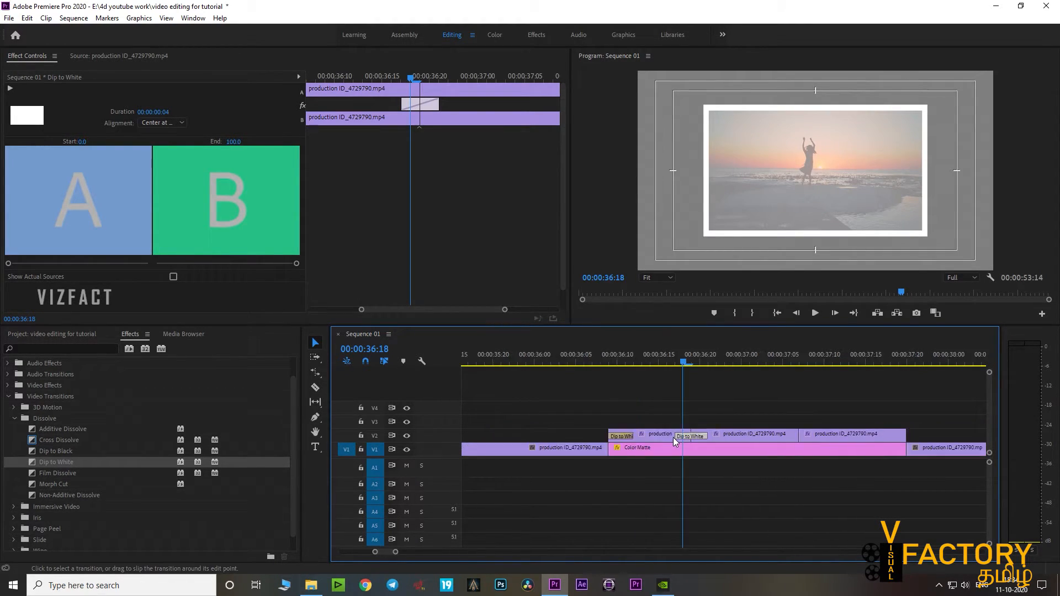
click(670, 356)
key(space)
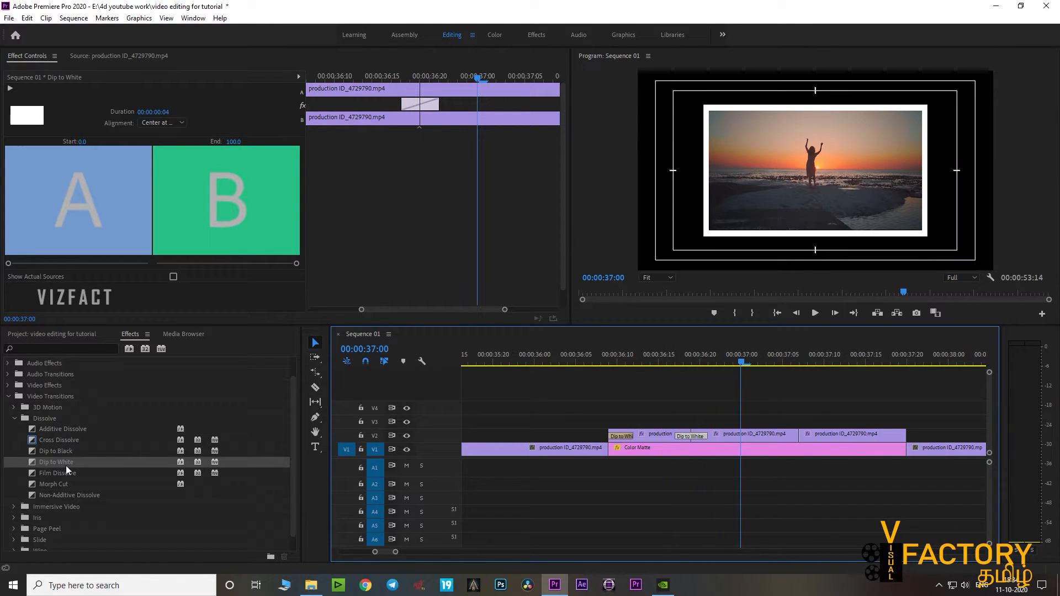
Add a 4-frame Dip to White centered on the cut between the second and third frozen segments
drag(66, 464, 796, 432)
drag(711, 436, 815, 435)
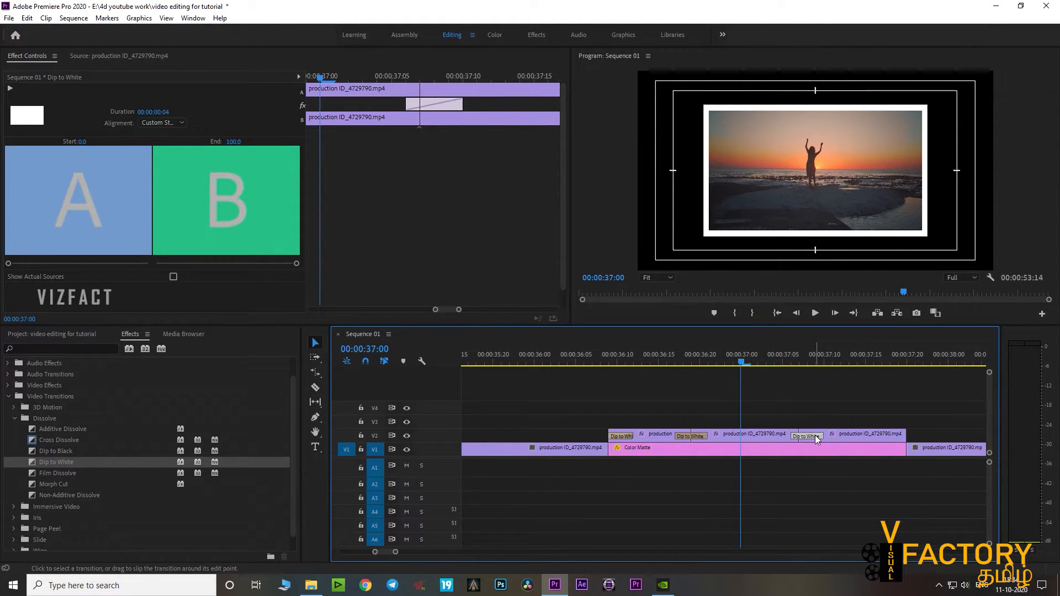
click(810, 435)
Play back all three white flashes across the frozen segments and park the playhead at 00:00:36:15
key(space)
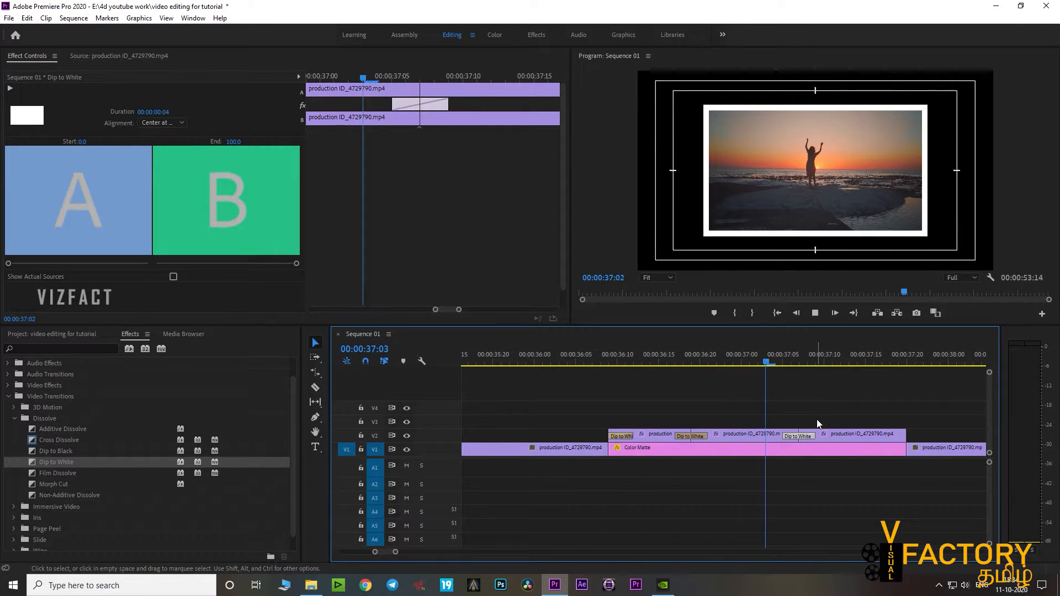
key(space)
click(601, 361)
click(649, 399)
key(space)
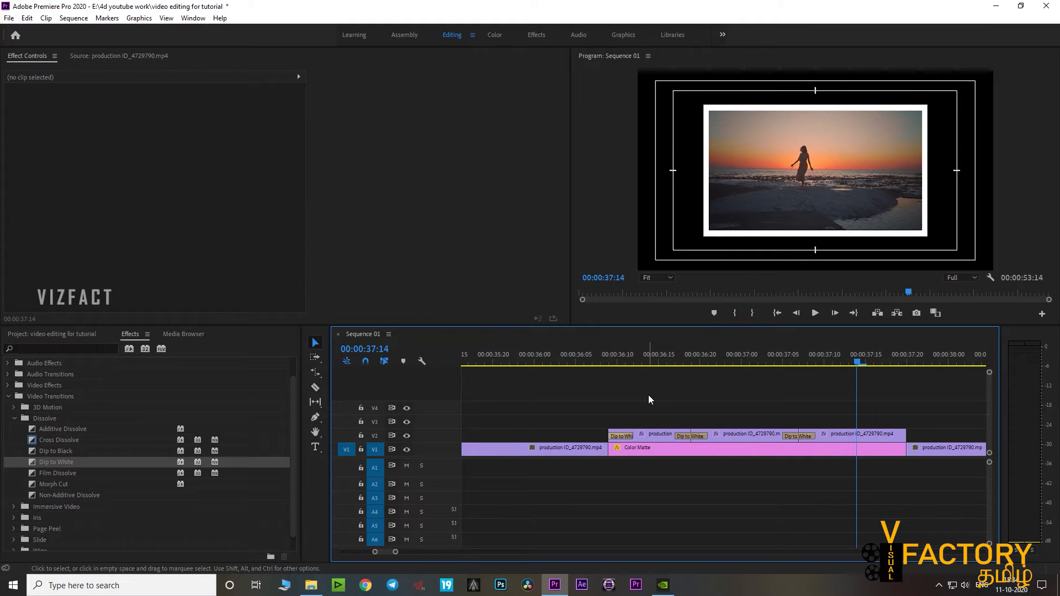
key(minus)
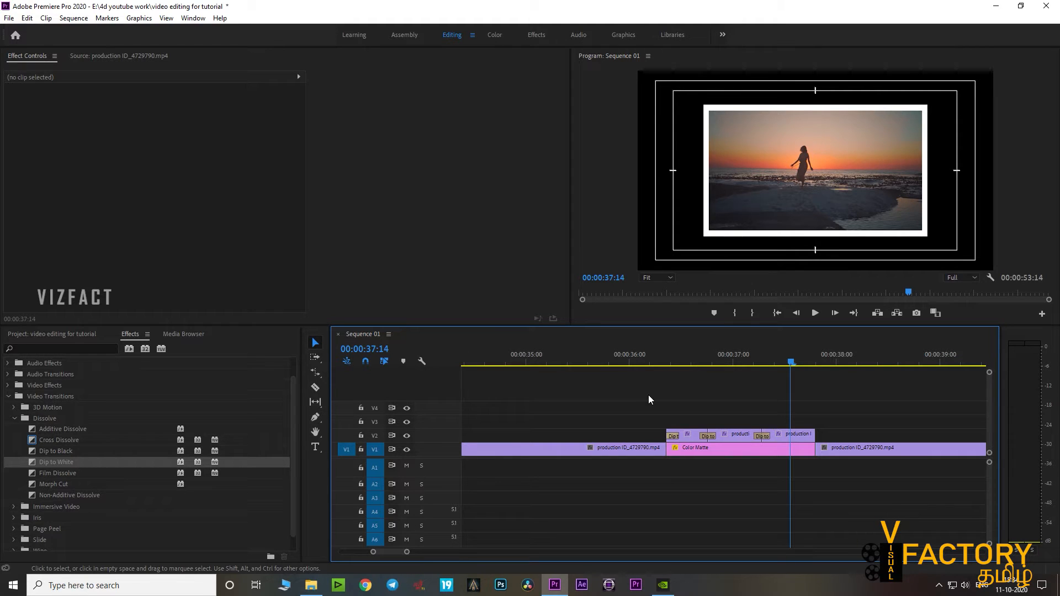
click(659, 366)
key(space)
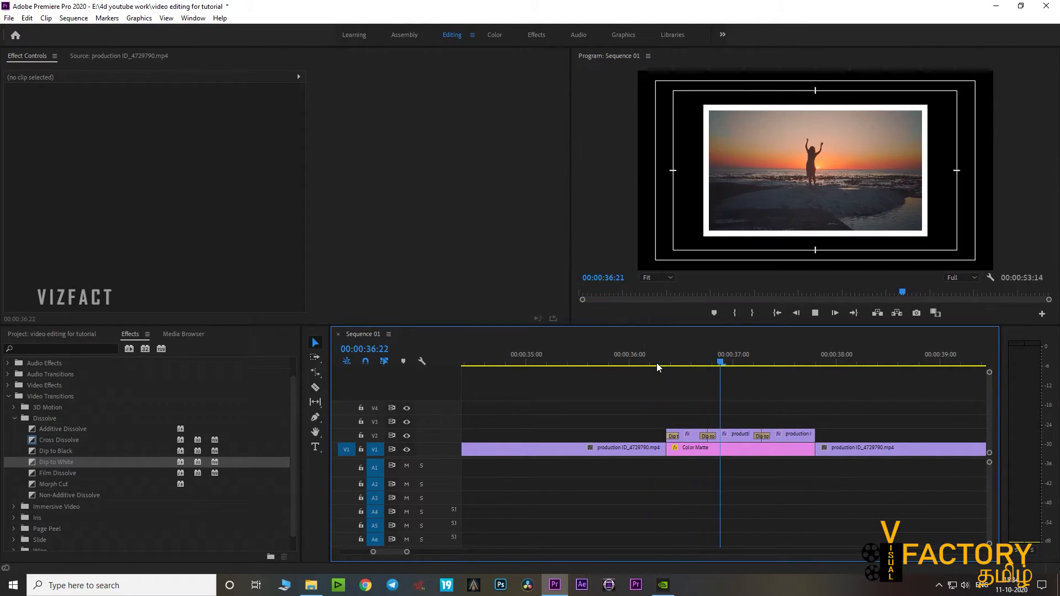
drag(673, 363, 694, 368)
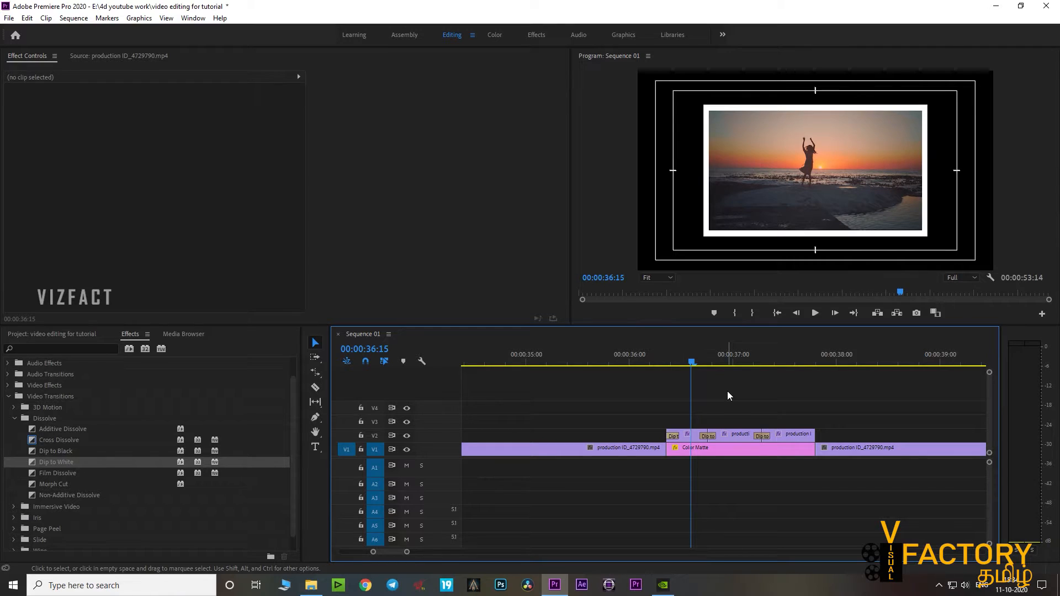
Find 01 Camera.wav among the project media and load it in the source monitor
click(41, 330)
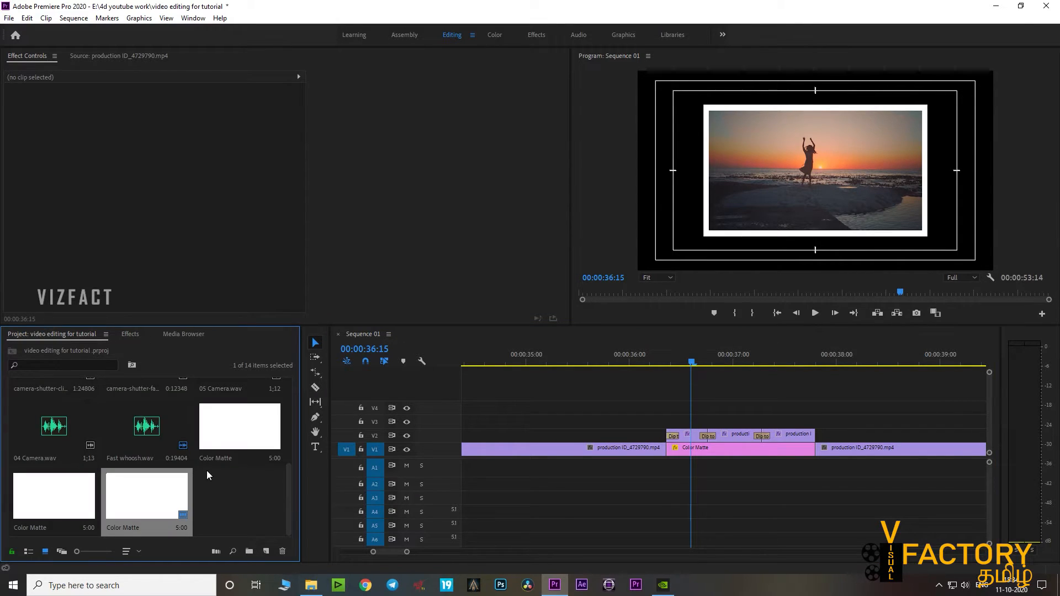
scroll(206, 473, up, 1)
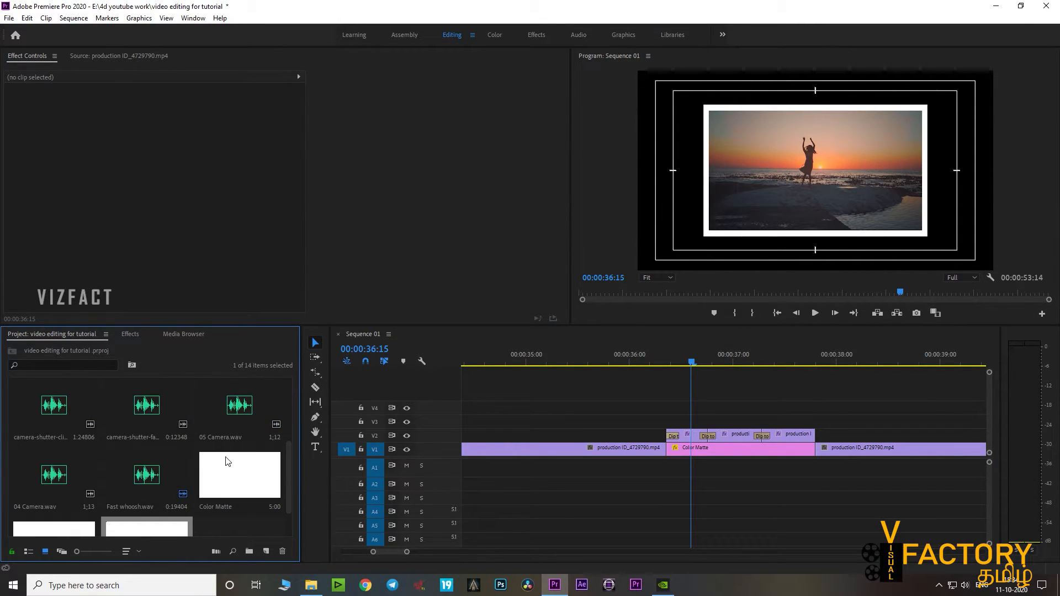
scroll(227, 461, up, 3)
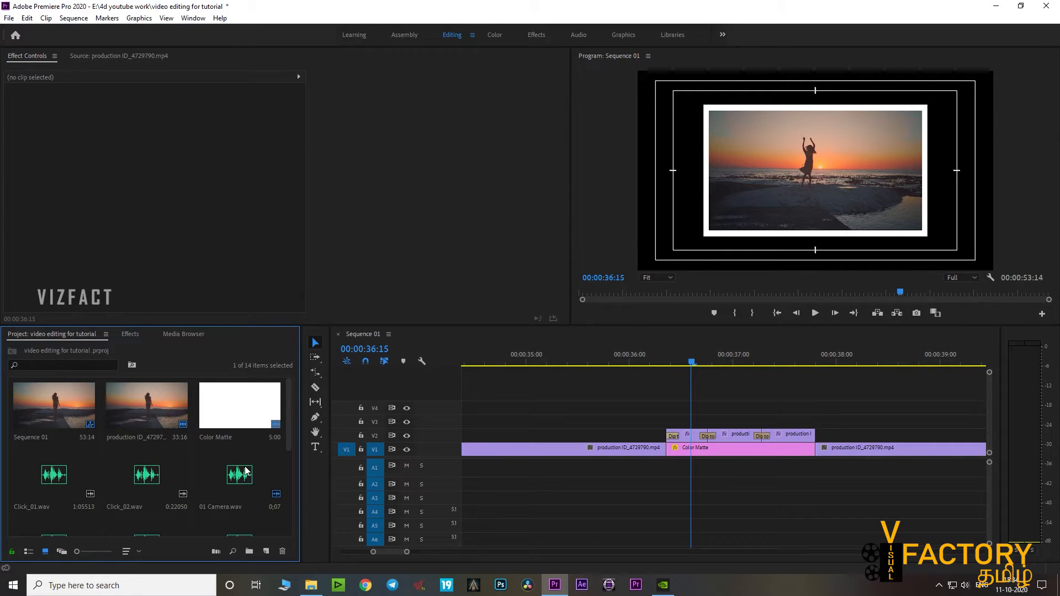
click(224, 483)
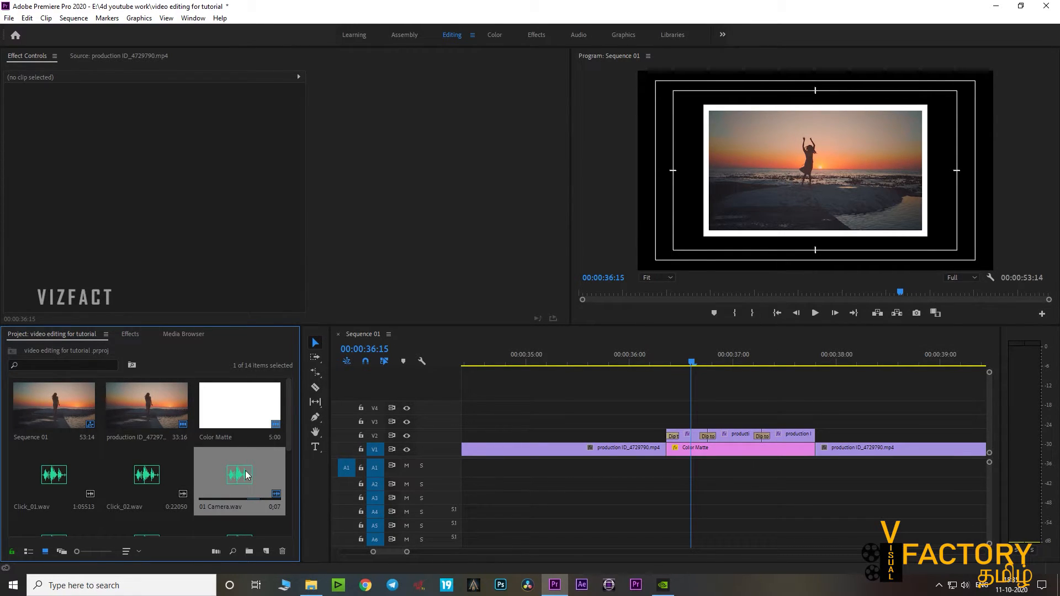
double_click(239, 476)
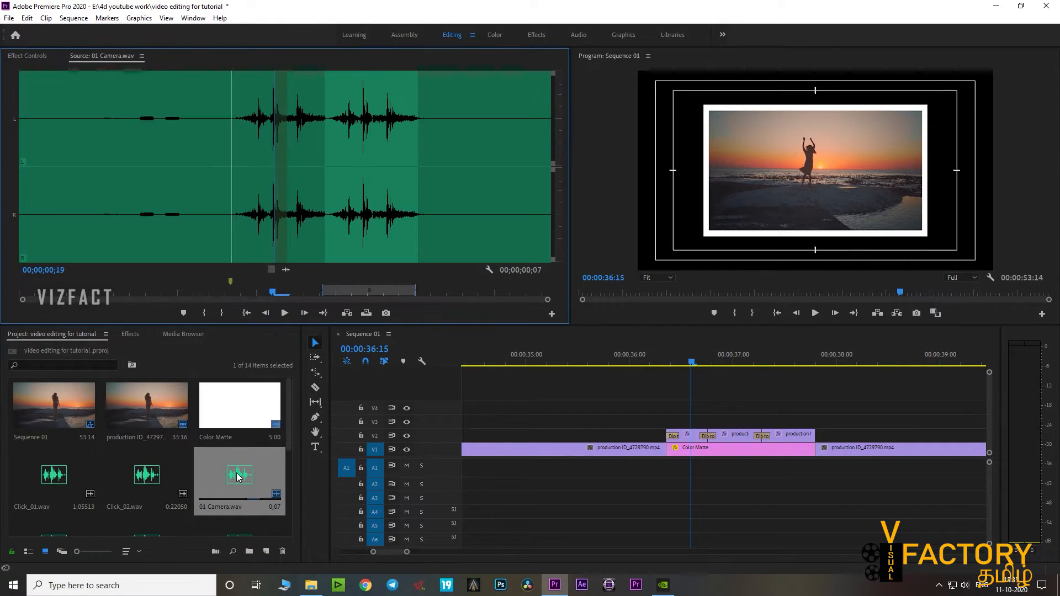
Mark the first shutter burst of 01 Camera.wav and place it on A1 under the start of the first frozen segment
drag(260, 292, 326, 298)
key(Left)
key(i)
key(o)
drag(283, 272, 667, 466)
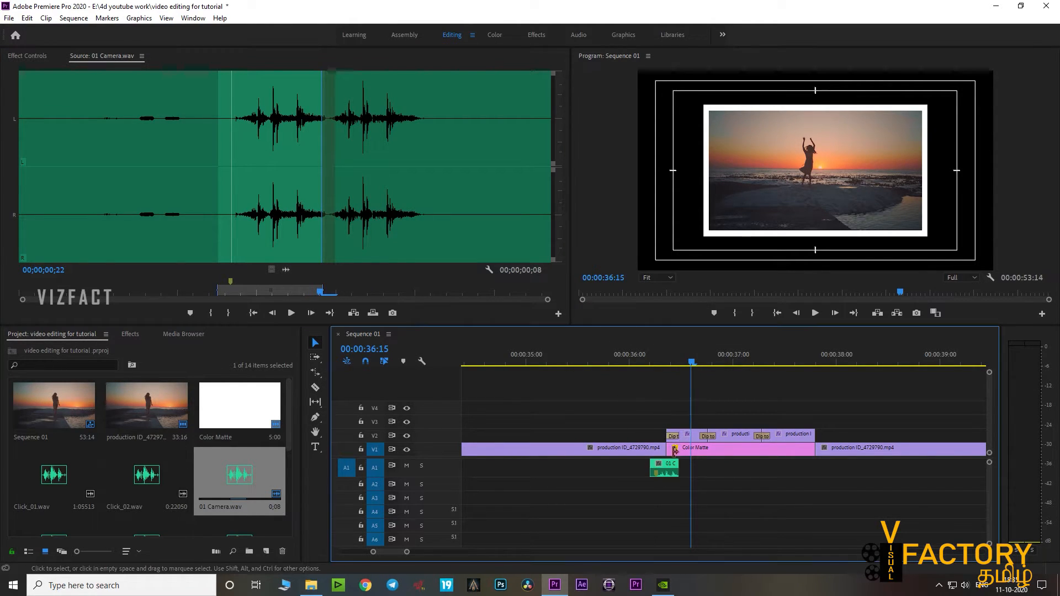
Shift the camera sound on A1 one frame later and play back the first flash to check its timing
key(equal)
key(equal)
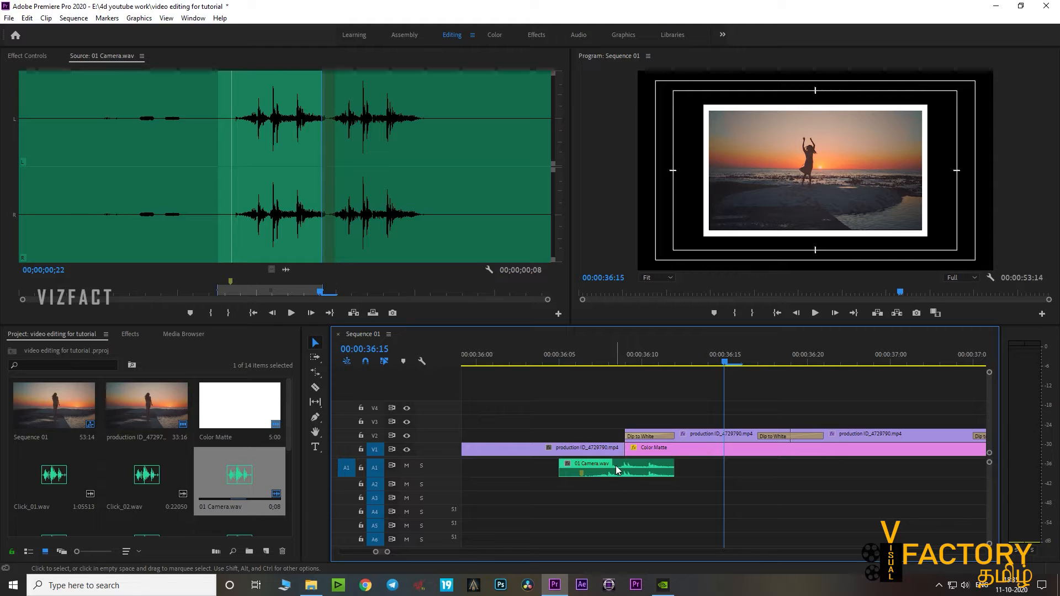
drag(617, 469, 634, 469)
click(574, 355)
click(562, 357)
key(space)
key(space)
key(minus)
click(630, 363)
key(space)
key(space)
scroll(629, 362, down, 2)
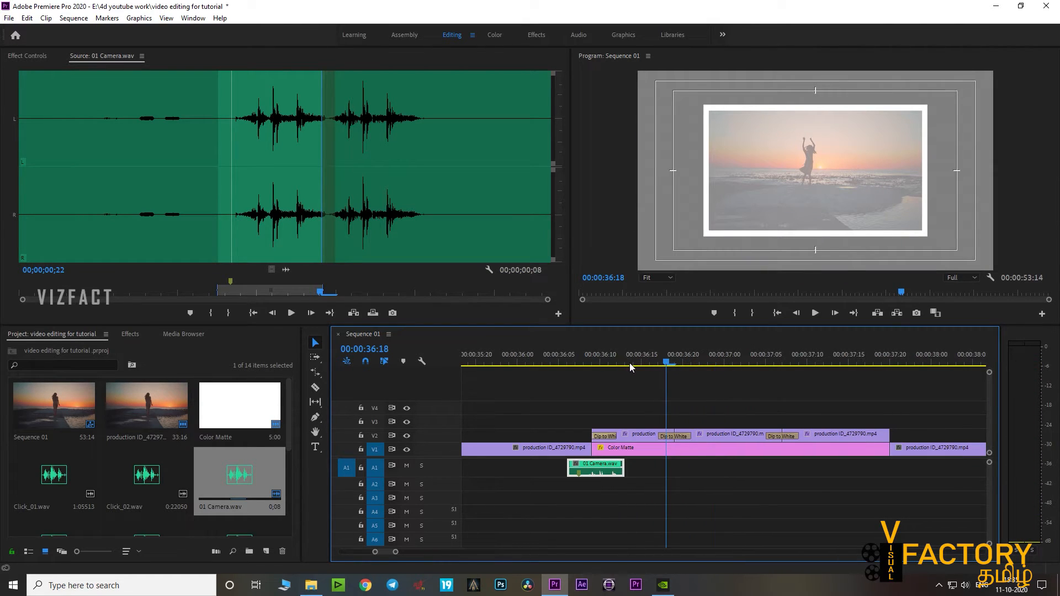
Mark the second shutter burst of 01 Camera.wav and place it on A1 beneath the second Dip to White
click(323, 287)
drag(326, 291, 415, 293)
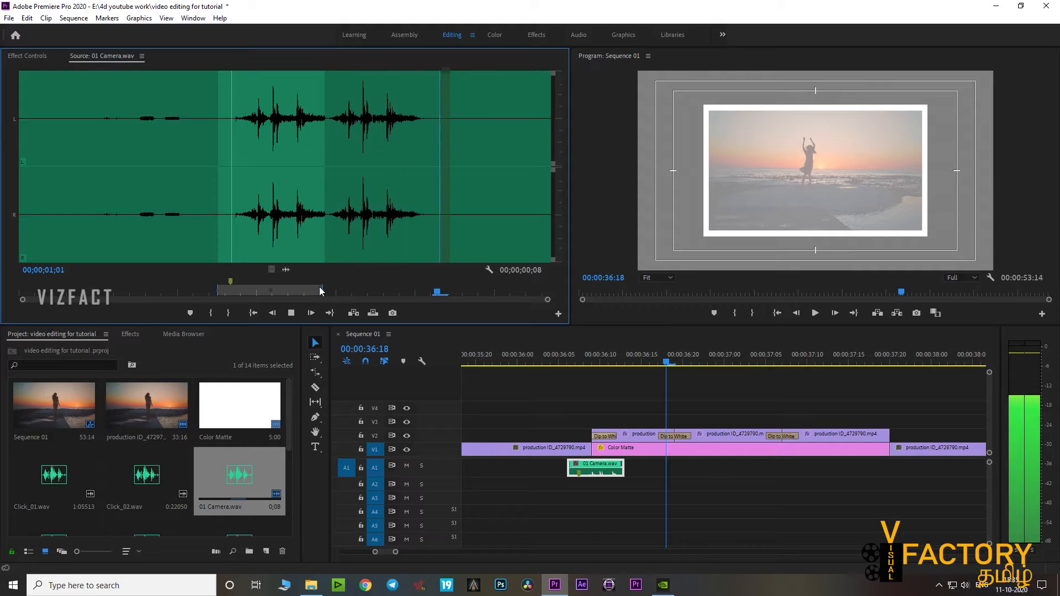
key(i)
drag(329, 291, 415, 291)
drag(284, 270, 660, 466)
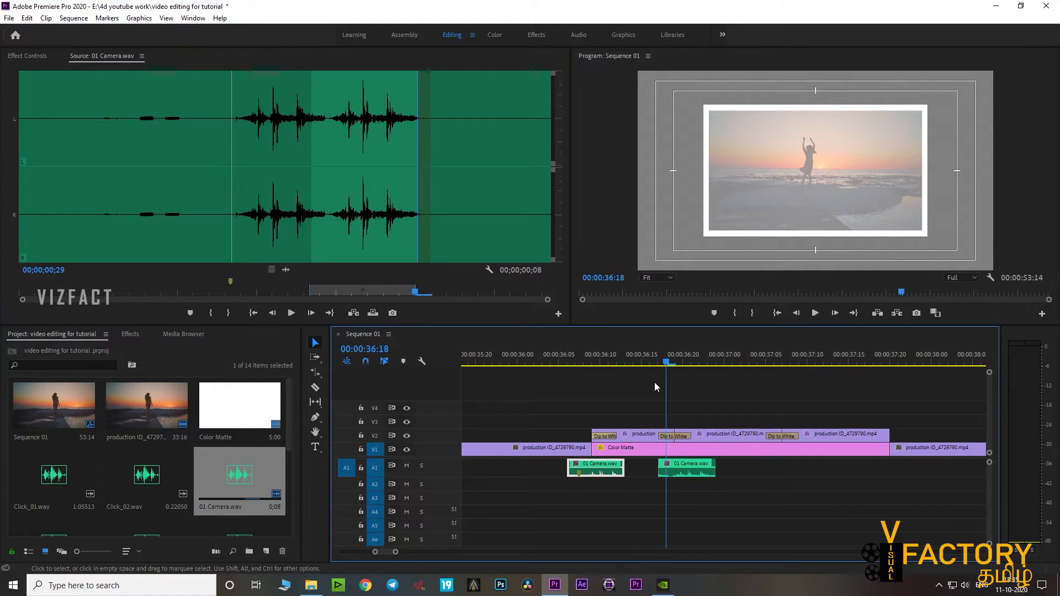
Play back the second flash twice to check it against the second camera sound
click(652, 351)
key(space)
click(652, 351)
key(space)
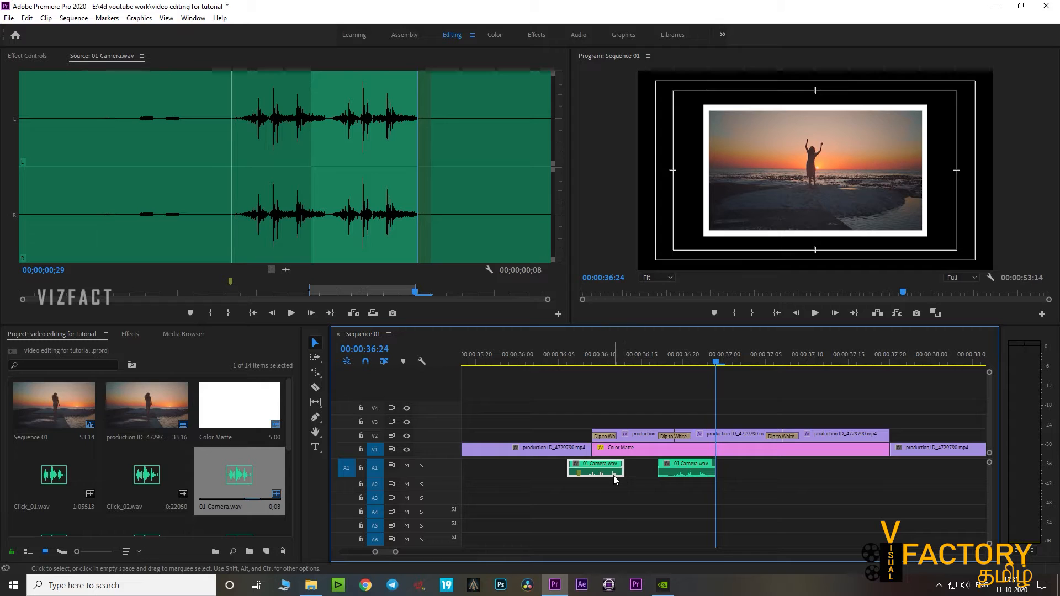
Duplicate the first camera sound on A1 beneath the third Dip to White and play back the whole effect
key(minus)
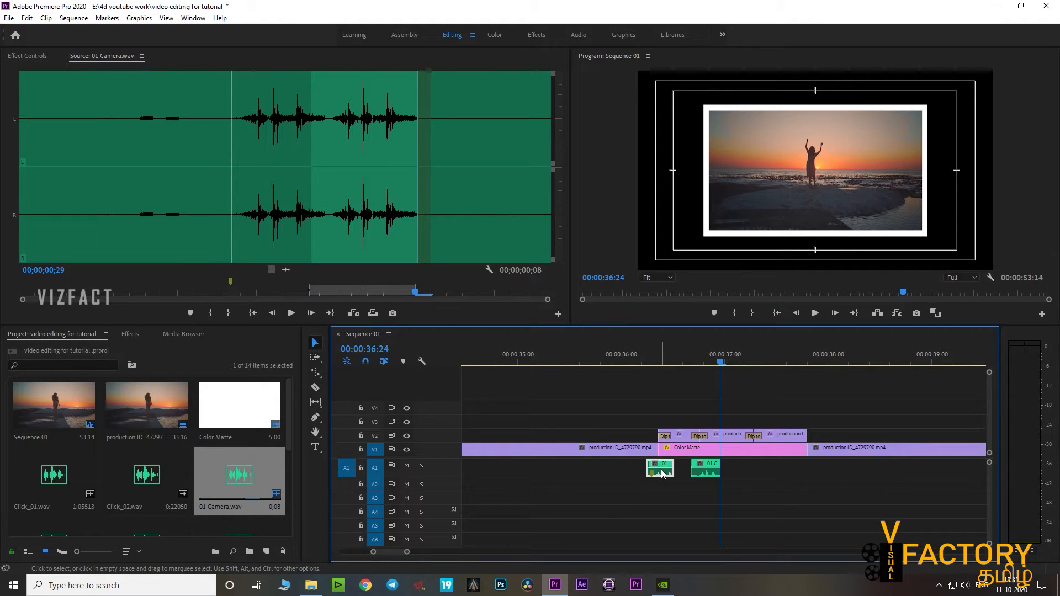
drag(663, 473, 741, 372)
key(space)
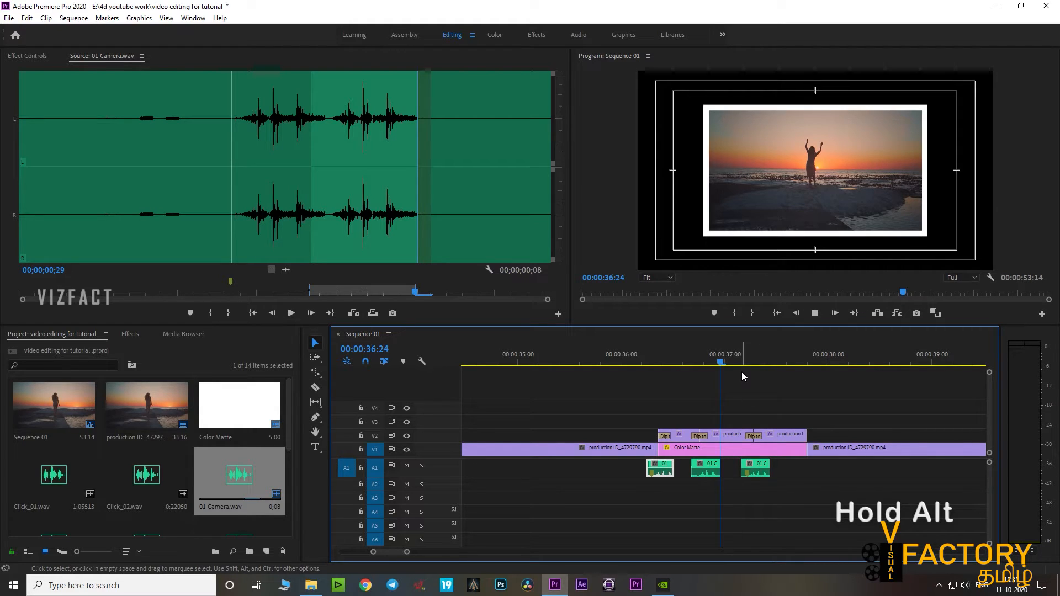
click(621, 353)
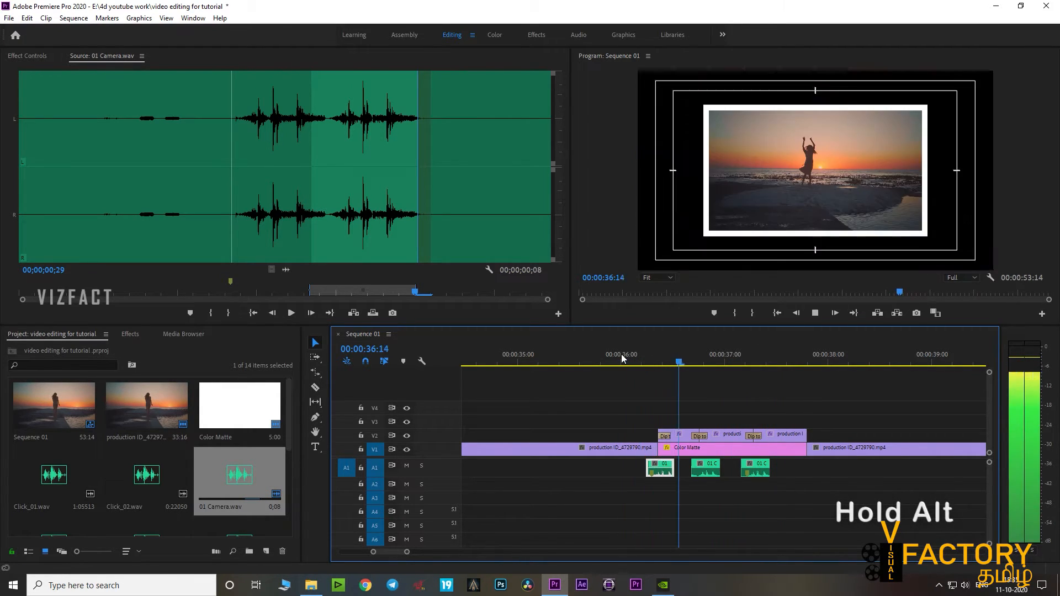
click(621, 354)
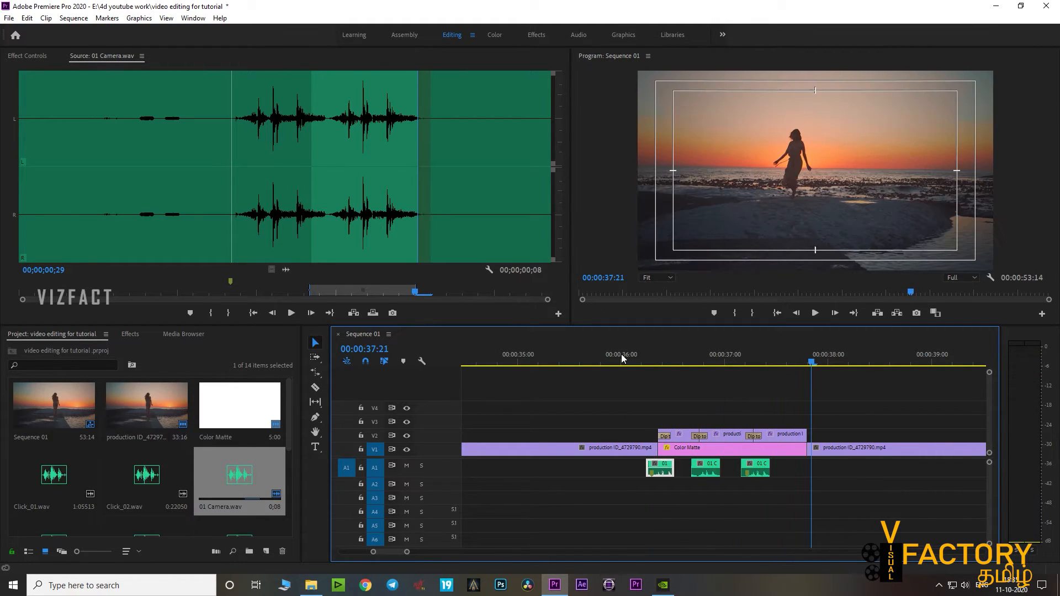
Open the effect settings of the last frozen clip on V2
click(777, 356)
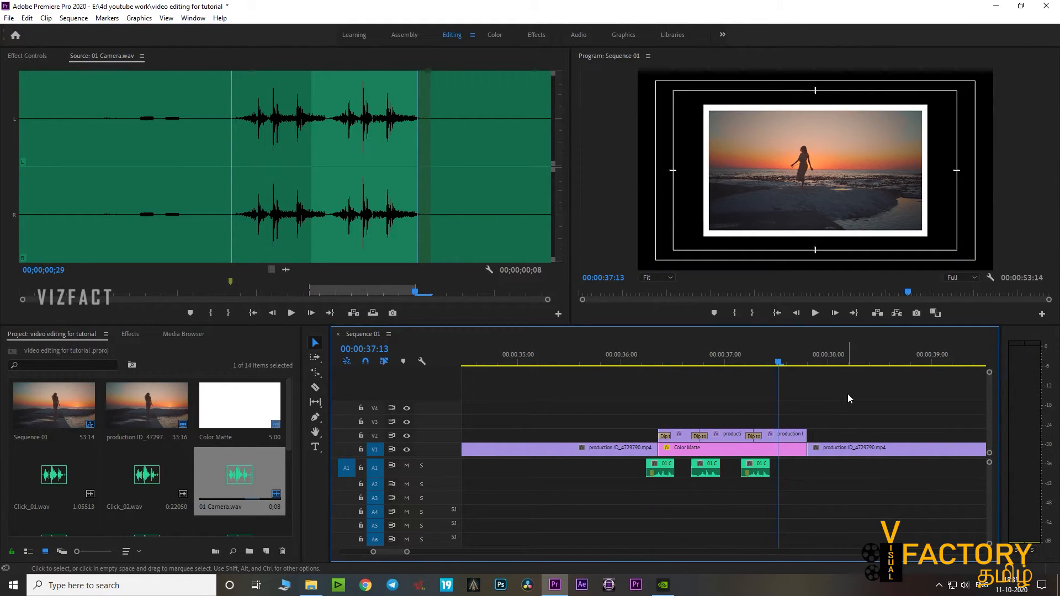
key(equal)
mouse_move(647, 367)
mouse_down()
mouse_move(750, 382)
mouse_move(643, 372)
mouse_move(732, 376)
mouse_move(678, 369)
mouse_move(660, 382)
mouse_up()
click(657, 438)
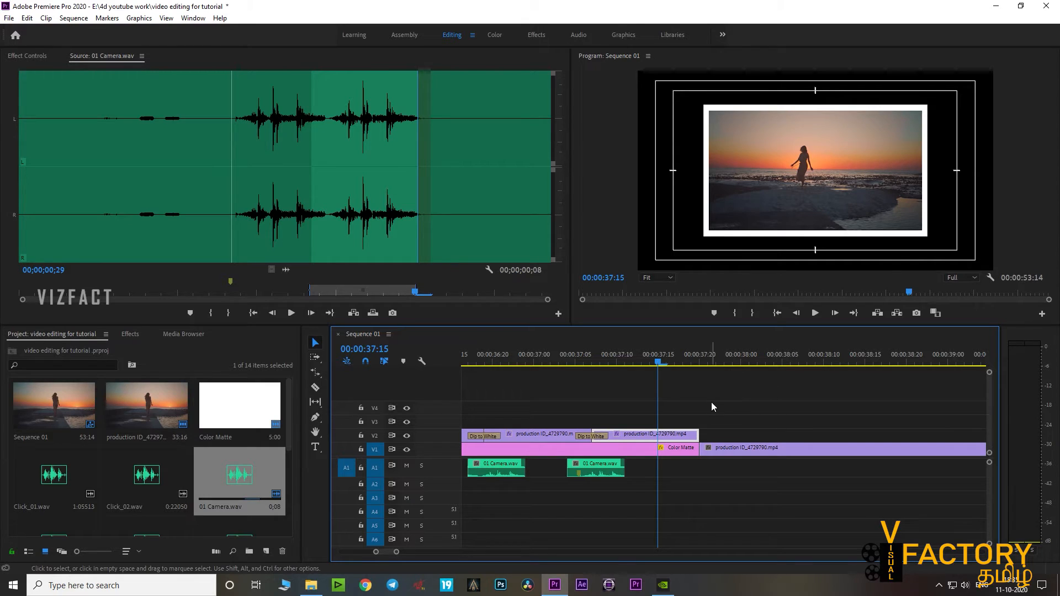
click(535, 433)
click(626, 433)
click(27, 56)
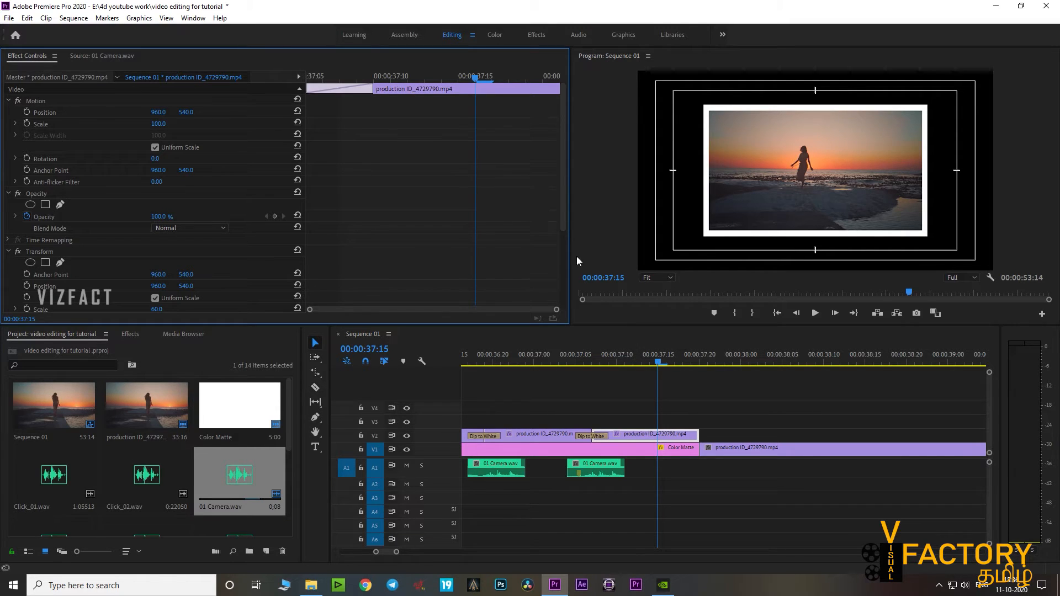
Split the last frozen clip on V2 at 00:00:37:16
mouse_move(667, 362)
mouse_down()
mouse_move(701, 361)
mouse_move(667, 361)
mouse_up()
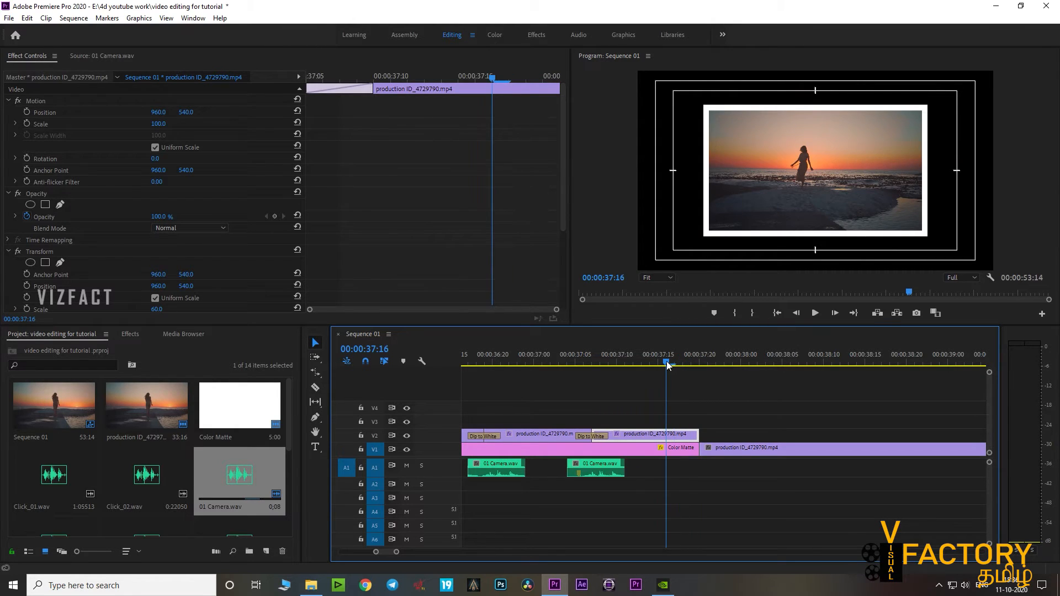
click(676, 398)
key(equal)
key(Right)
key(Right)
key(Right)
key(Right)
key(Left)
key(Left)
key(Left)
key(Left)
mouse_move(728, 360)
mouse_down()
mouse_move(757, 362)
mouse_move(723, 362)
mouse_up()
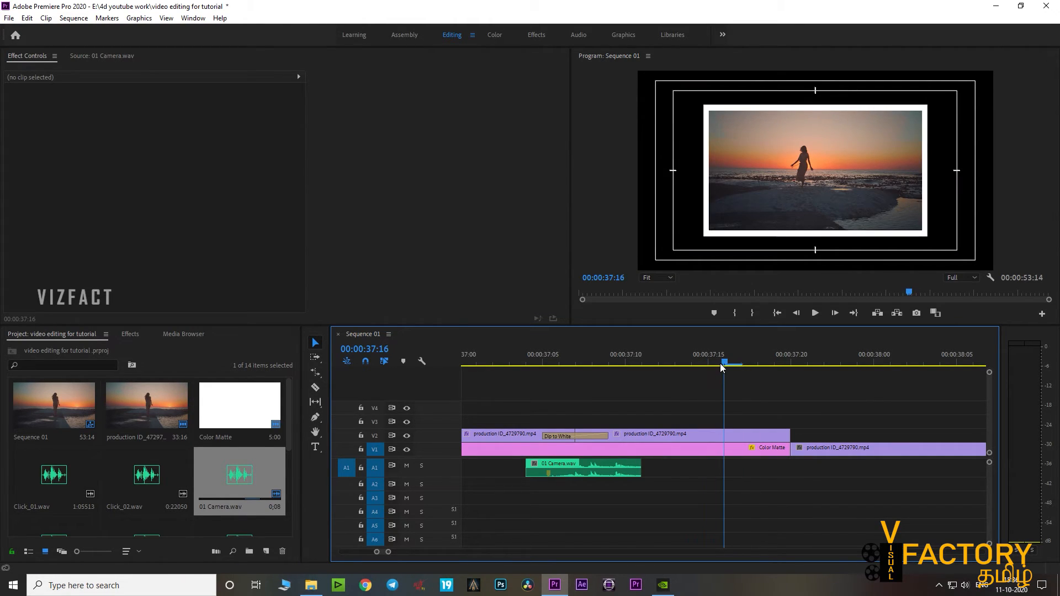
click(729, 434)
key(c)
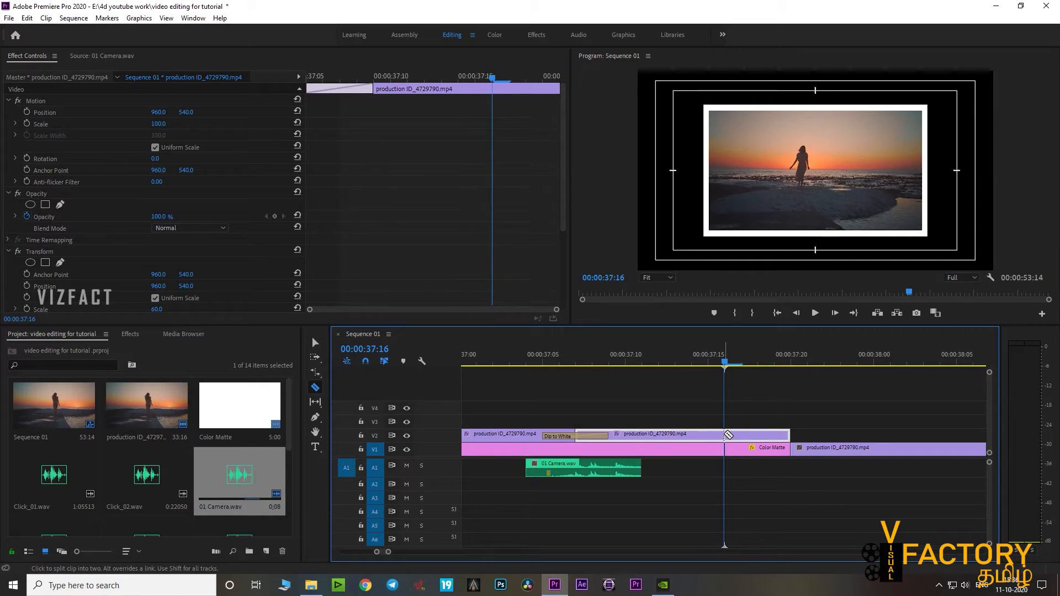
click(726, 435)
key(v)
Keyframe the end piece's Transform scale from 60 to 100 at its last frame, disable Use Composition's Shutter Angle and set Shutter Angle to 250
click(739, 436)
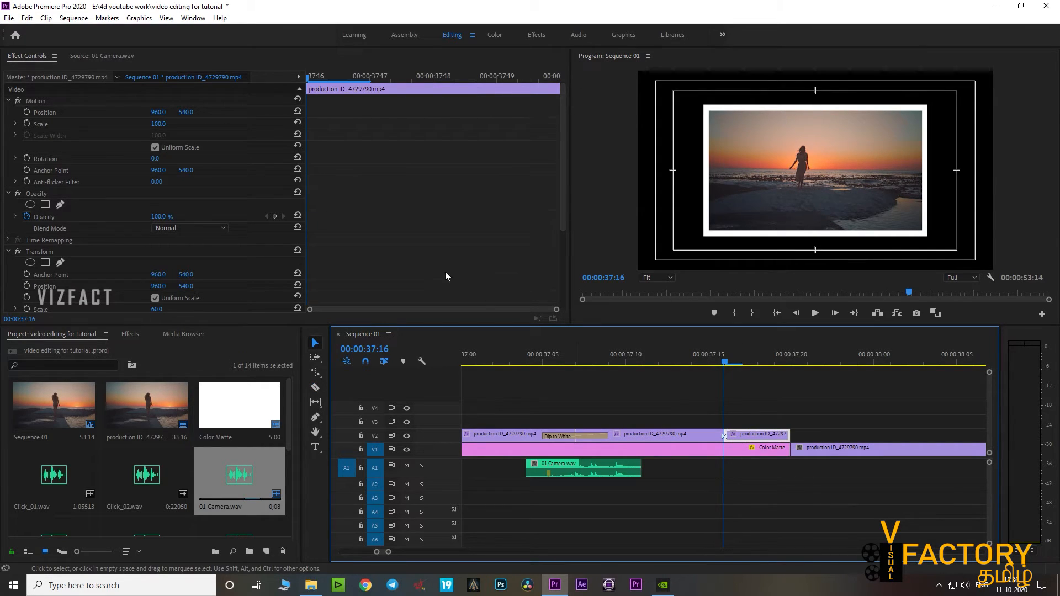
scroll(397, 246, down, 5)
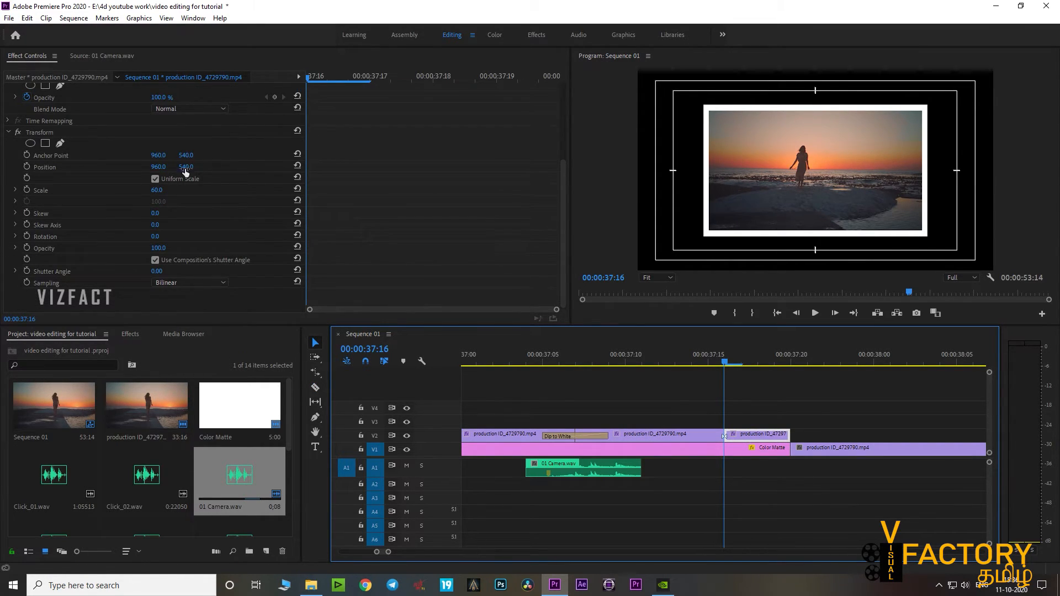
click(27, 190)
drag(332, 84, 555, 91)
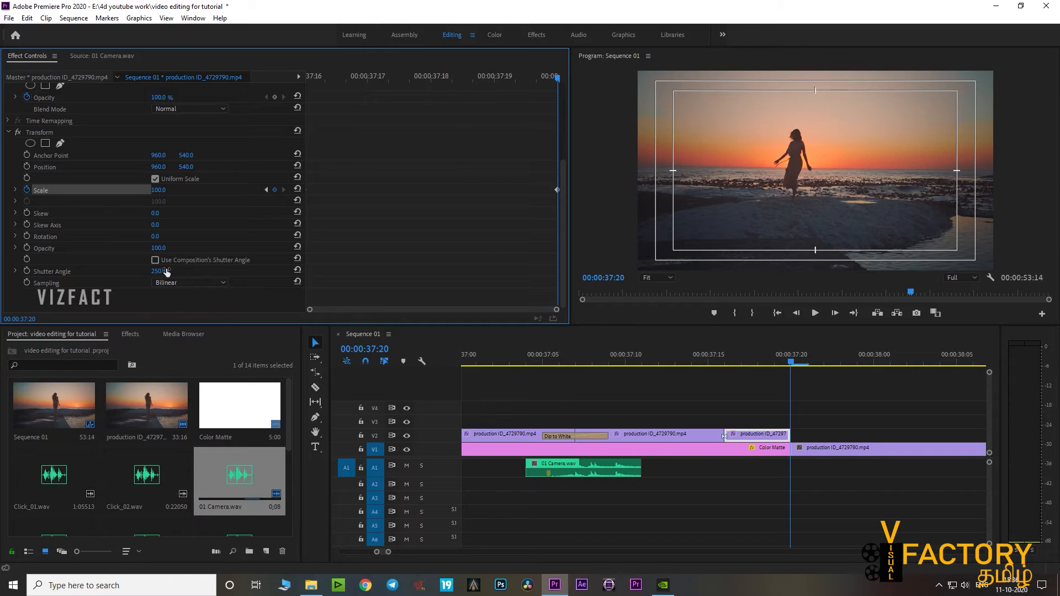
Play back the end of the freeze-frame section twice to check the scale-up animation
click(670, 354)
key(space)
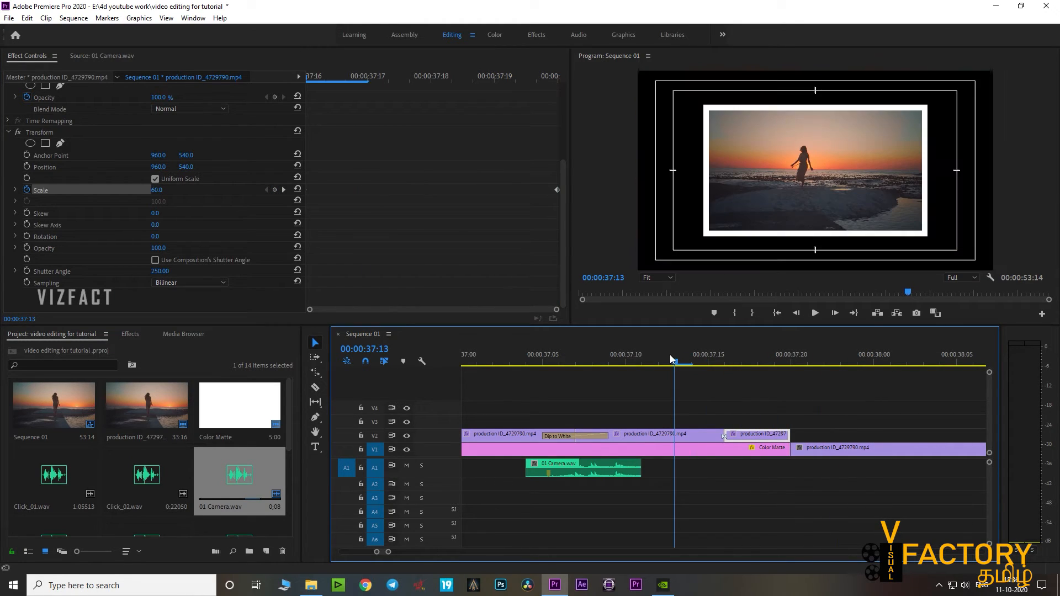
click(670, 355)
key(space)
drag(670, 354, 819, 373)
Play back the whole camera-shot effect from just before the first flash
click(820, 406)
key(minus)
key(minus)
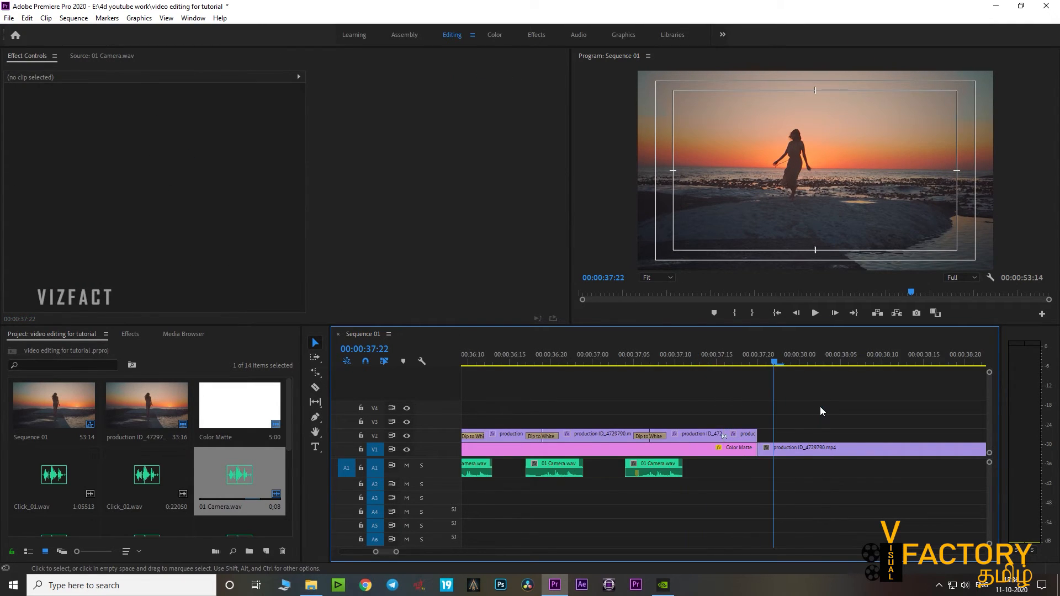
click(581, 352)
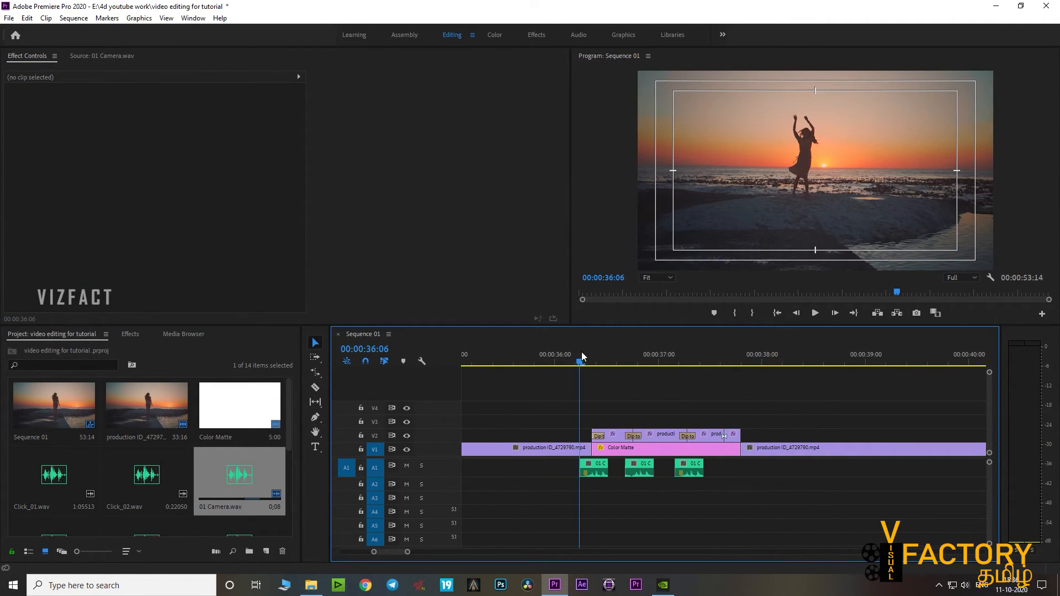
key(minus)
key(space)
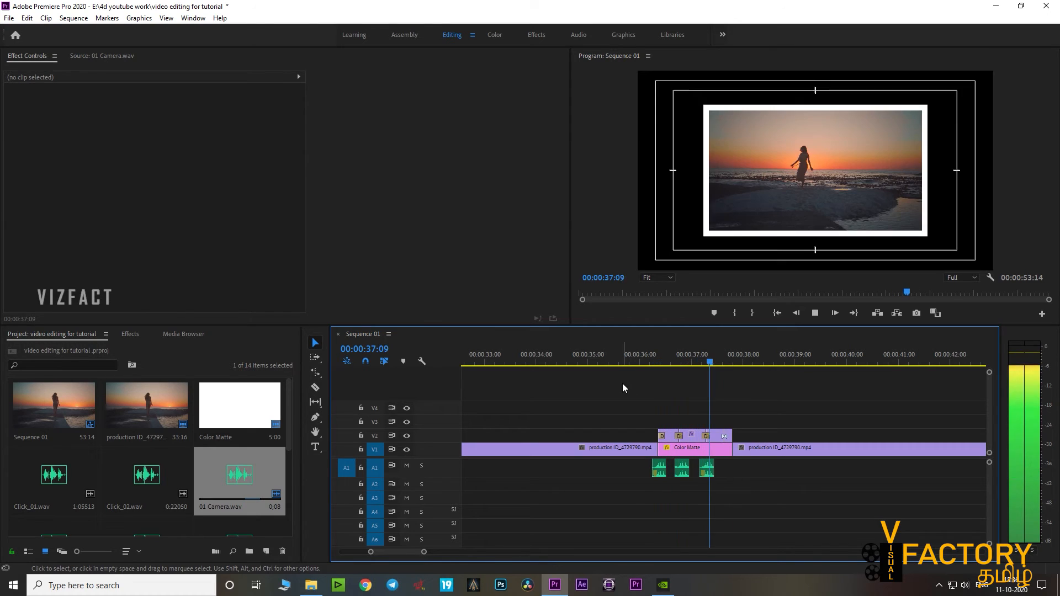
key(space)
Set the Out point of Fast whoosh.wav at 00:00:00:18, place it on A1 beneath the scale-up piece and play it back
key(equal)
key(equal)
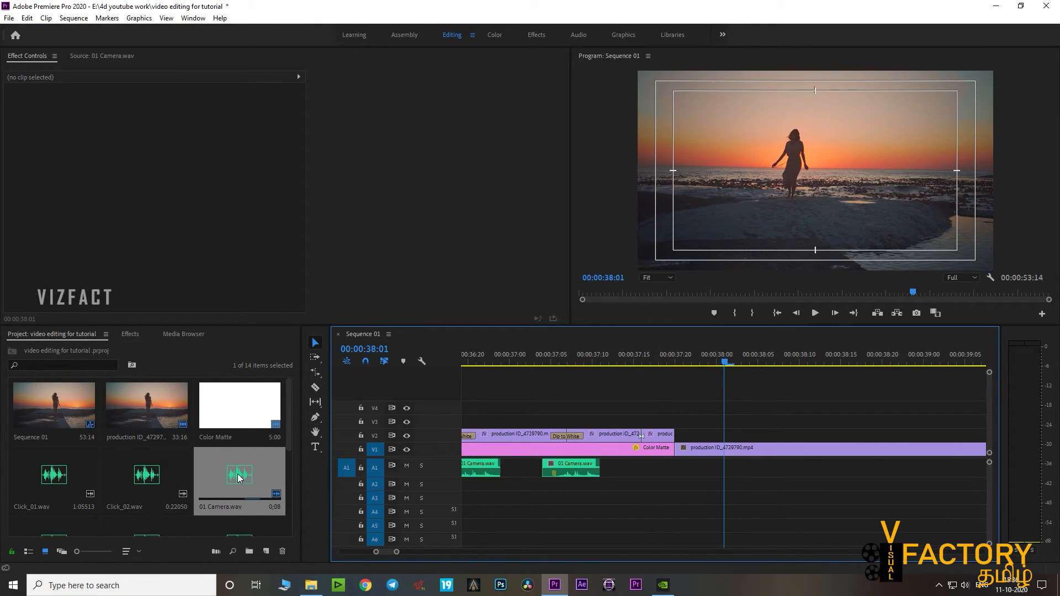
scroll(239, 478, down, 3)
double_click(129, 430)
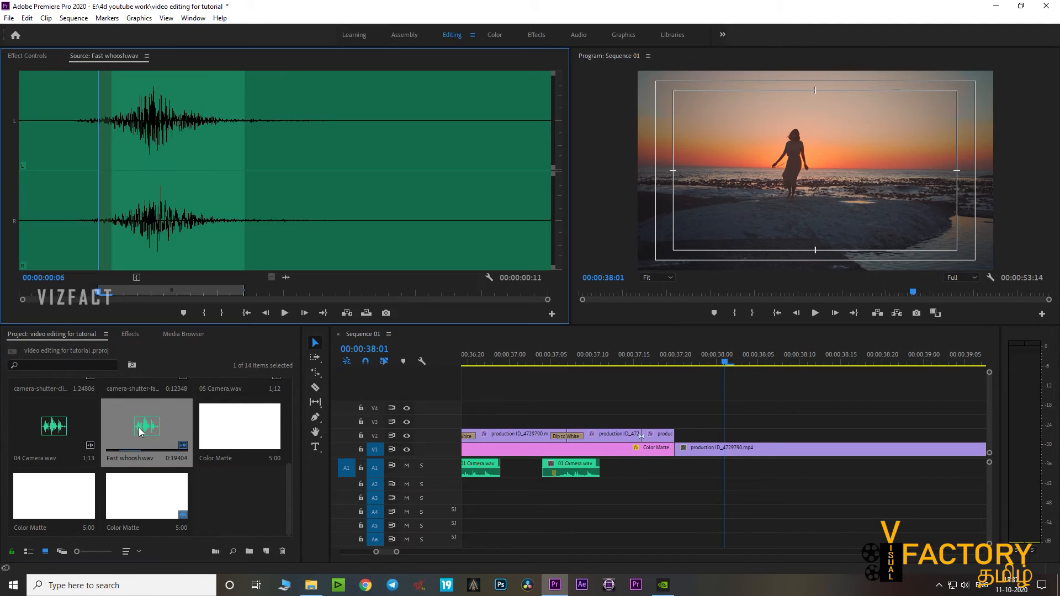
drag(98, 294, 263, 308)
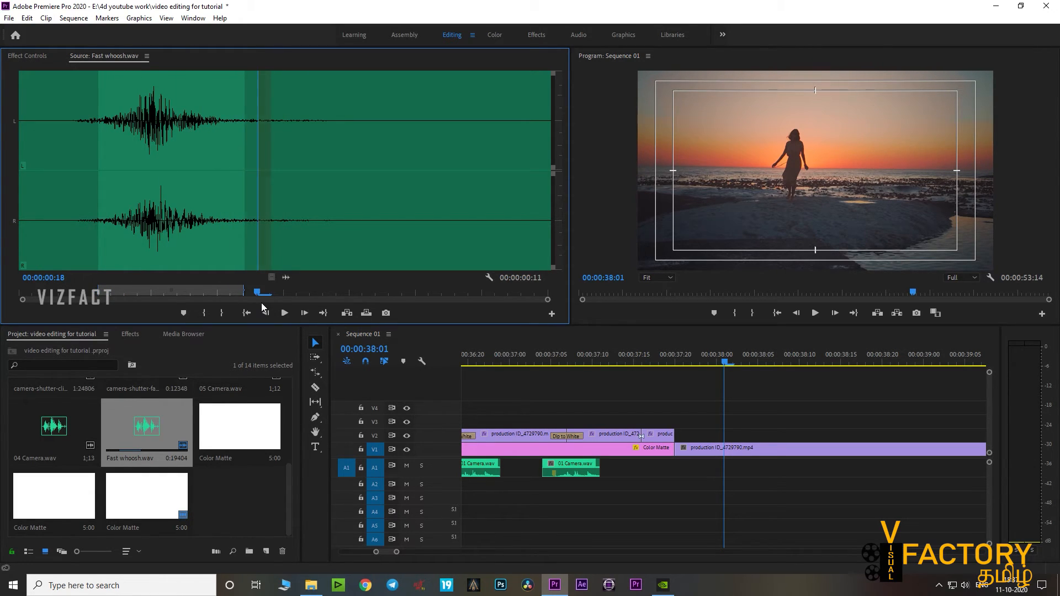
key(o)
drag(648, 413, 631, 467)
click(615, 356)
key(space)
key(space)
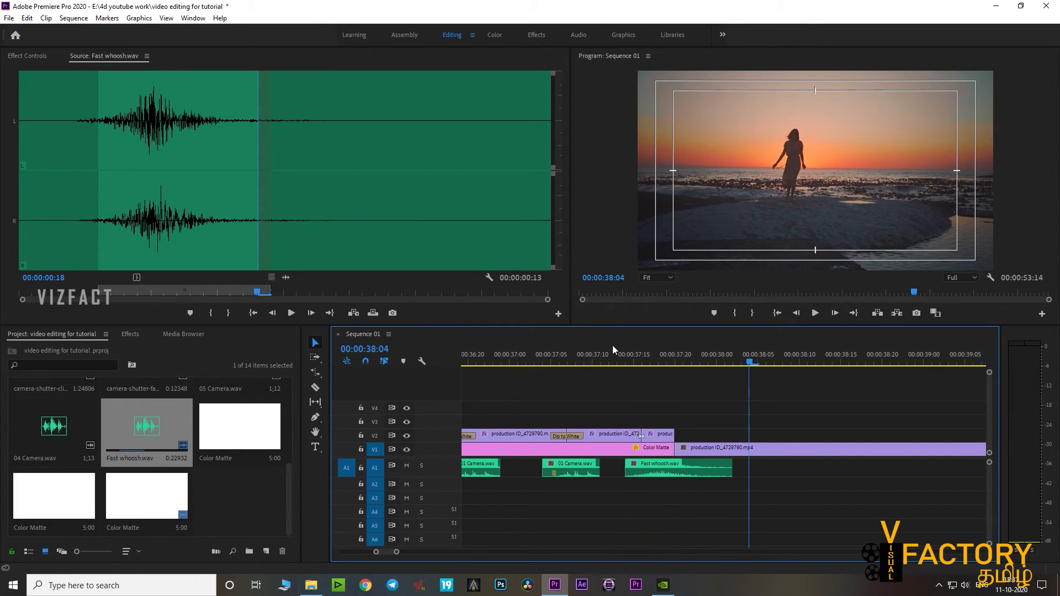
Play back the sequence from well before the effect, including in full screen
key(minus)
key(minus)
key(minus)
click(604, 354)
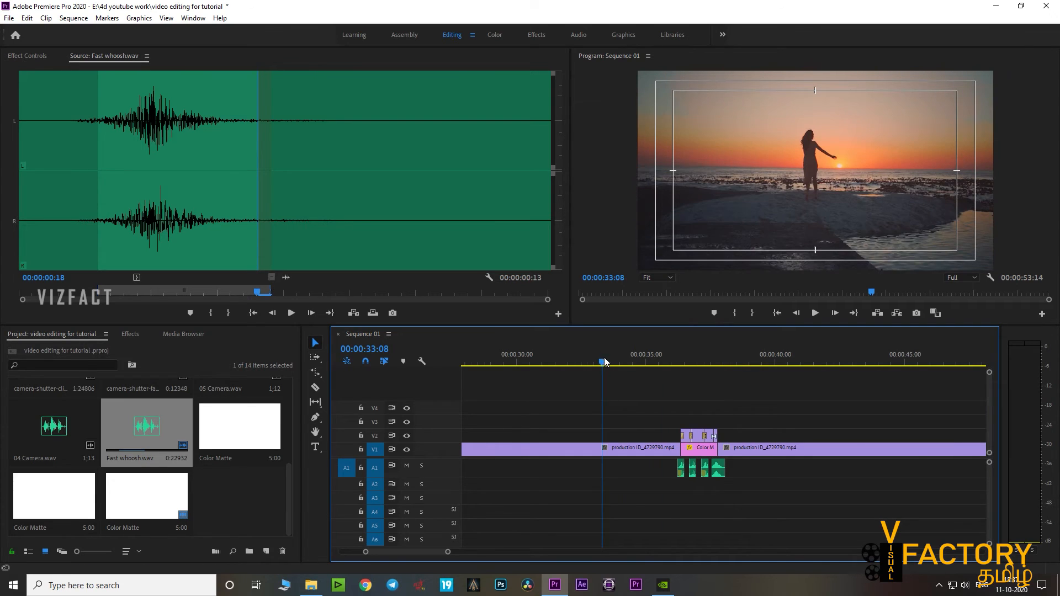
key(minus)
click(616, 357)
key(space)
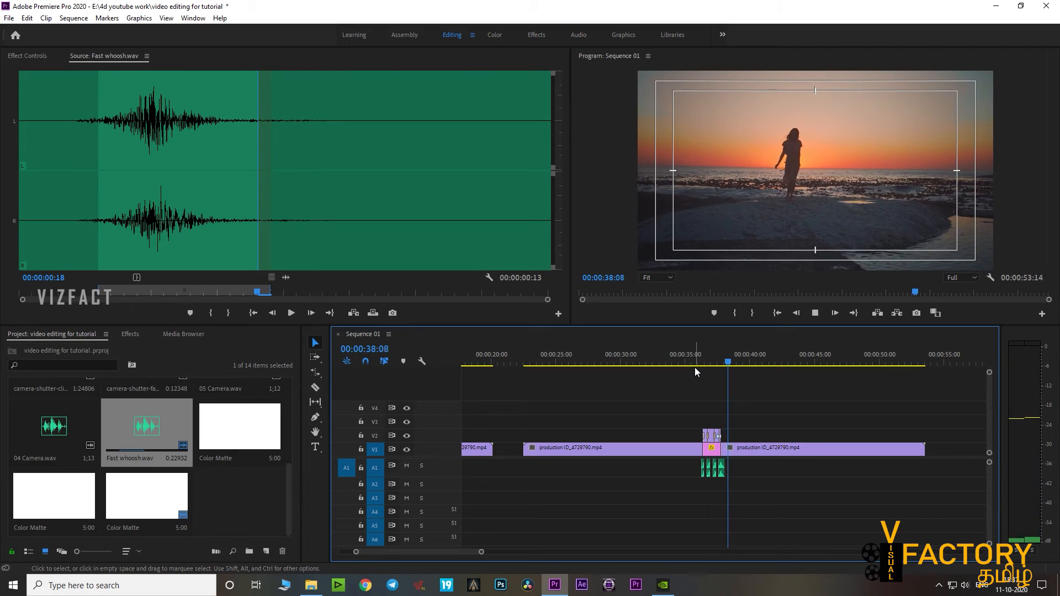
click(683, 362)
click(674, 360)
key(ctrl+grave)
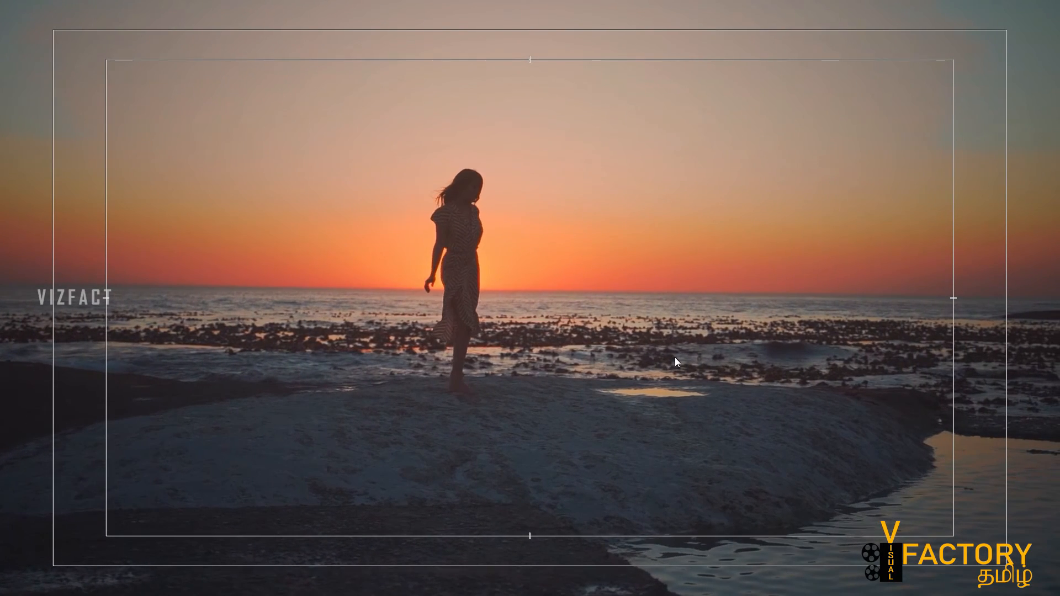
key(ctrl+grave)
Split the V1 beach clip before the effect at 00:00:28:12
click(671, 362)
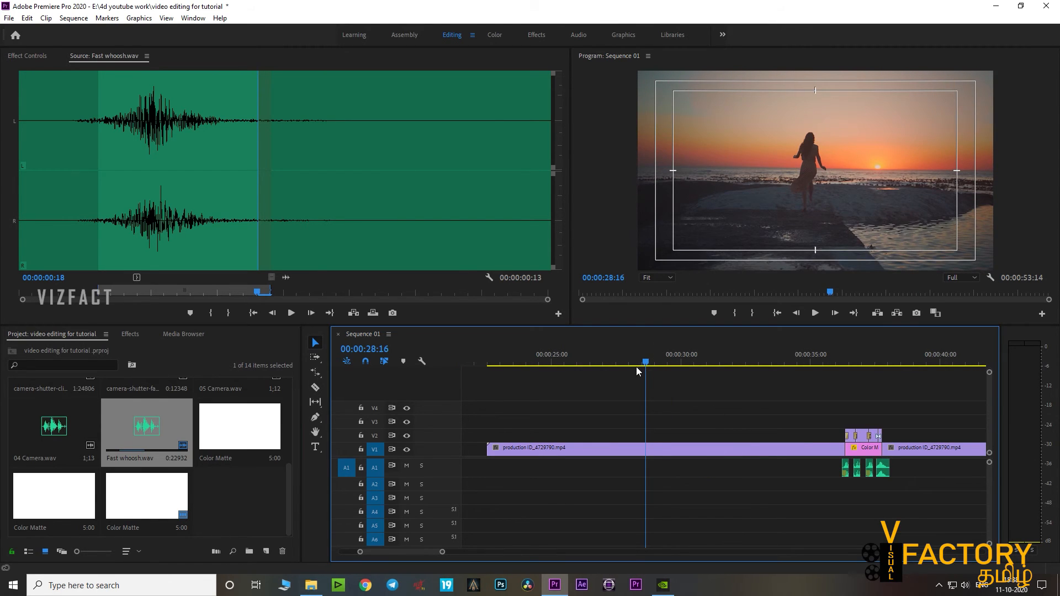
mouse_move(637, 367)
mouse_down()
mouse_move(734, 369)
mouse_move(644, 365)
mouse_up()
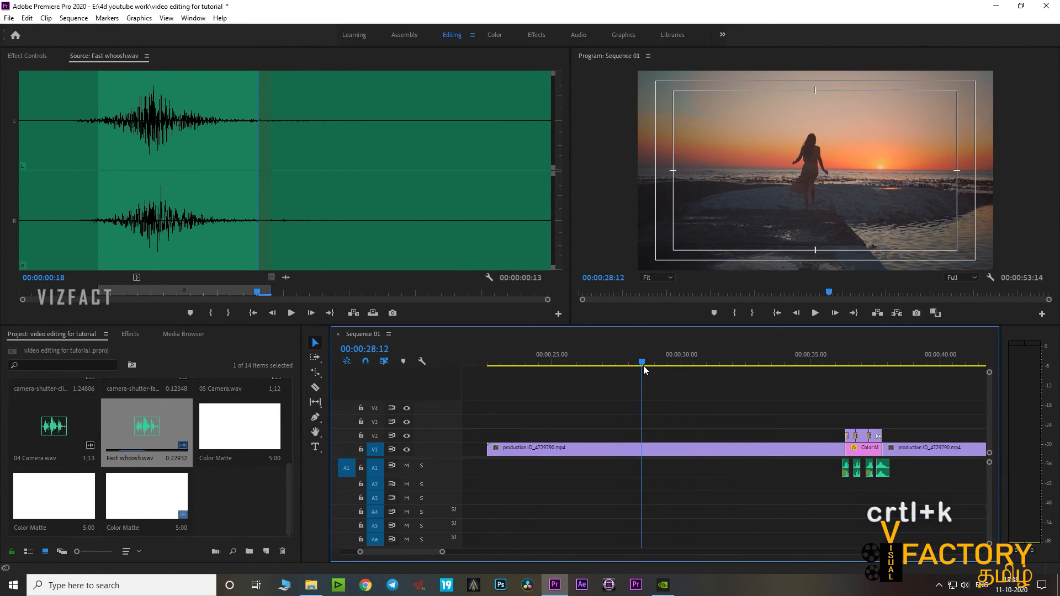
key(ctrl+k)
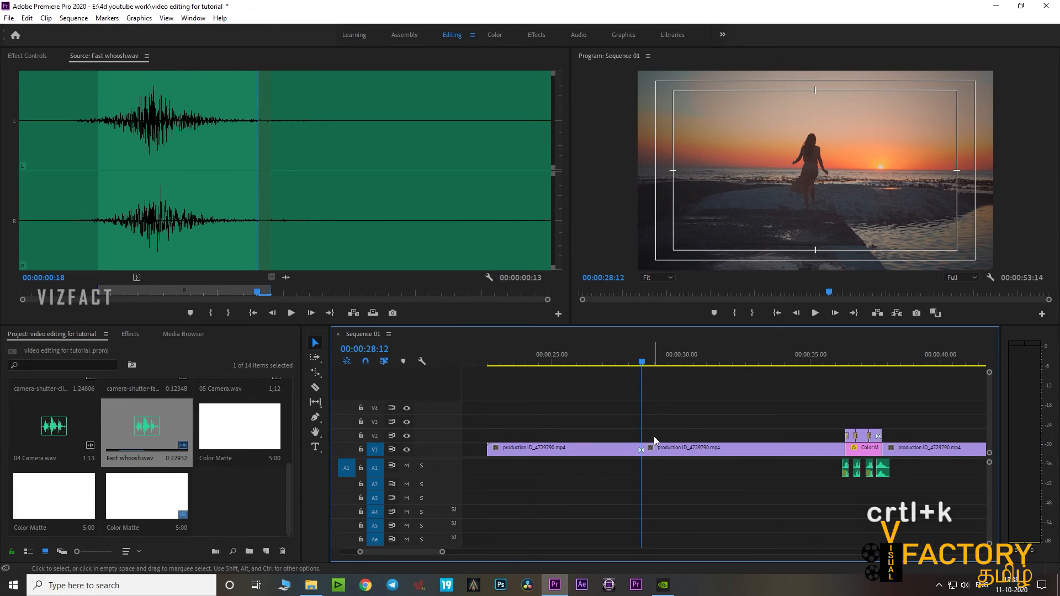
Rate-stretch the V1 piece before the Color Matte to about one second and ripple delete the gap after it
drag(645, 362, 736, 368)
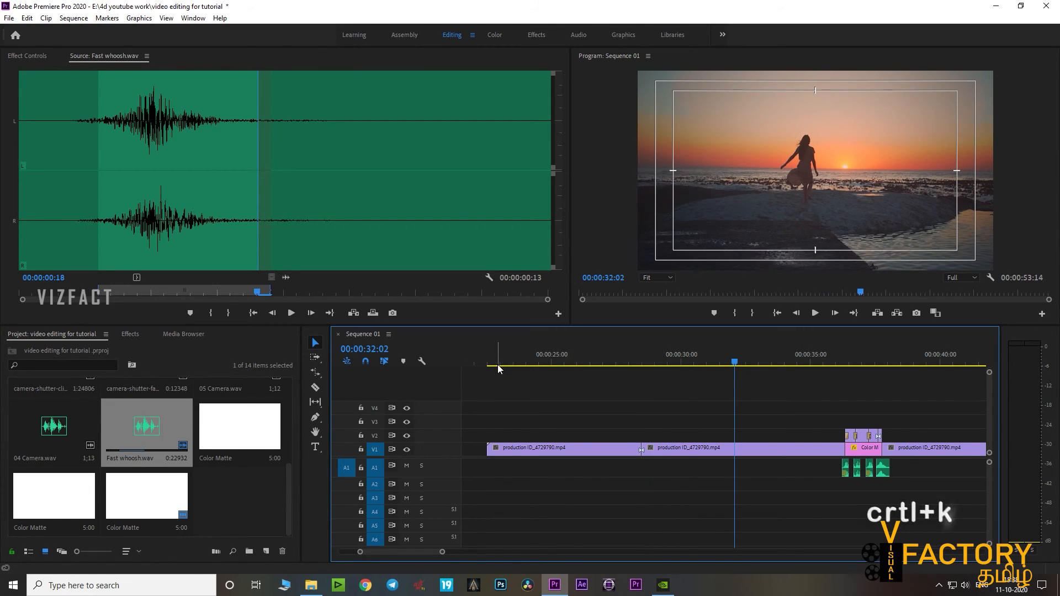
click(316, 373)
key(r)
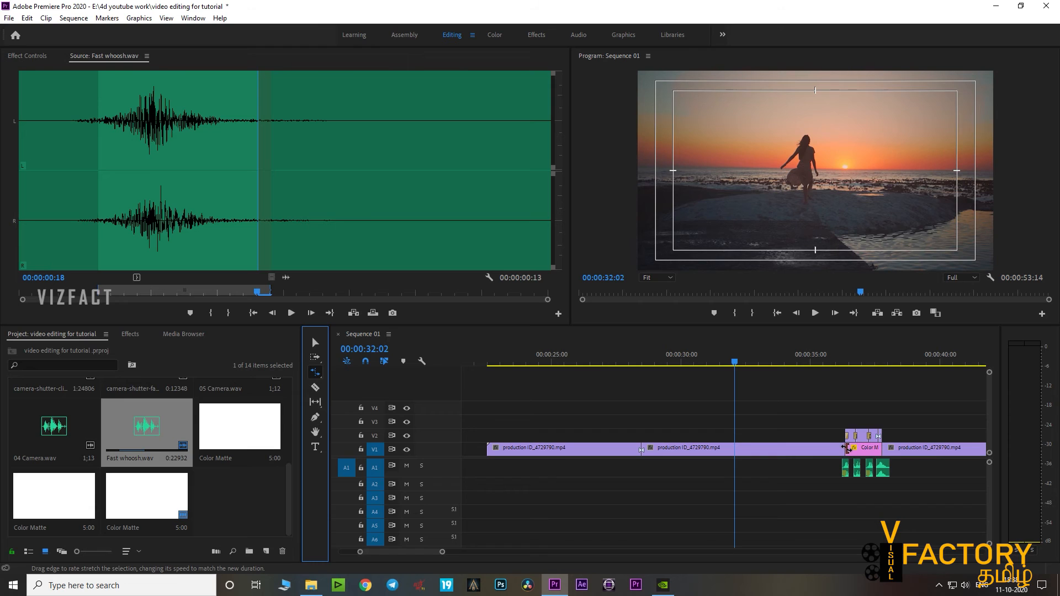
drag(847, 448, 669, 442)
right_click(700, 449)
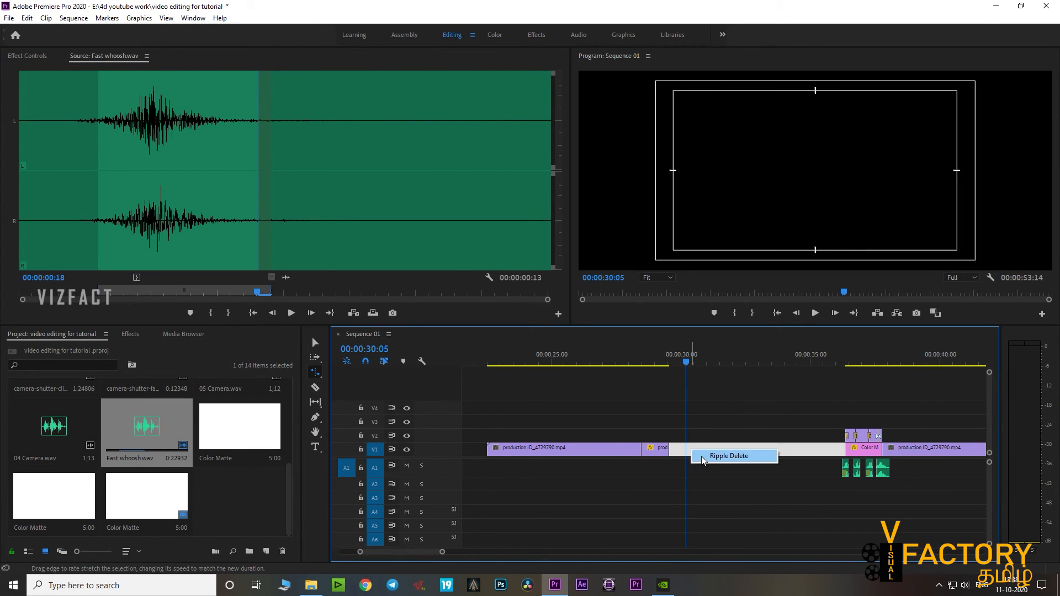
click(712, 456)
Play back the sped-up lead-in and the camera effect, including in full screen
click(632, 362)
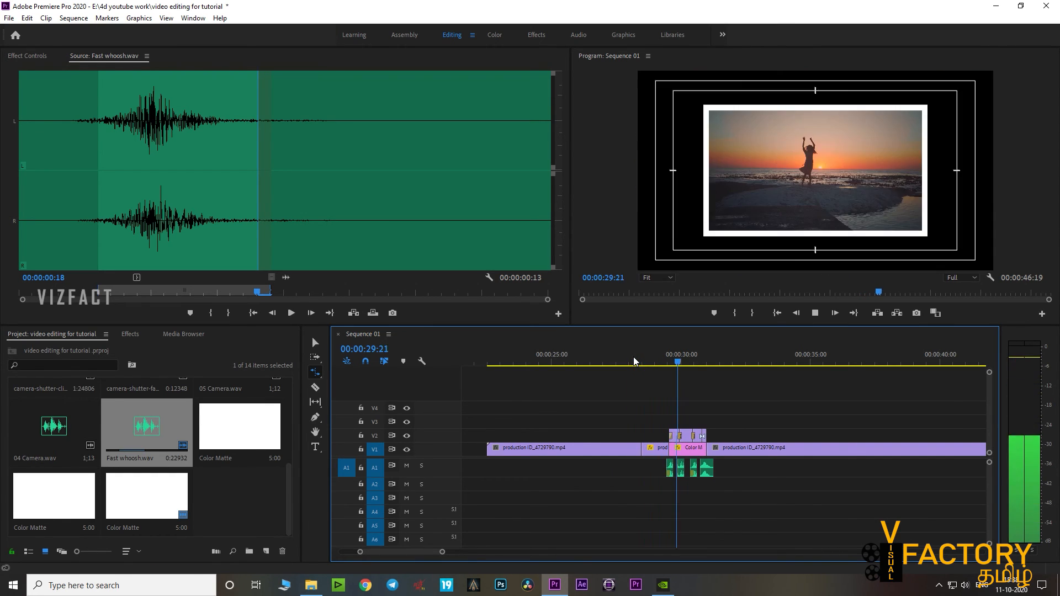
click(610, 359)
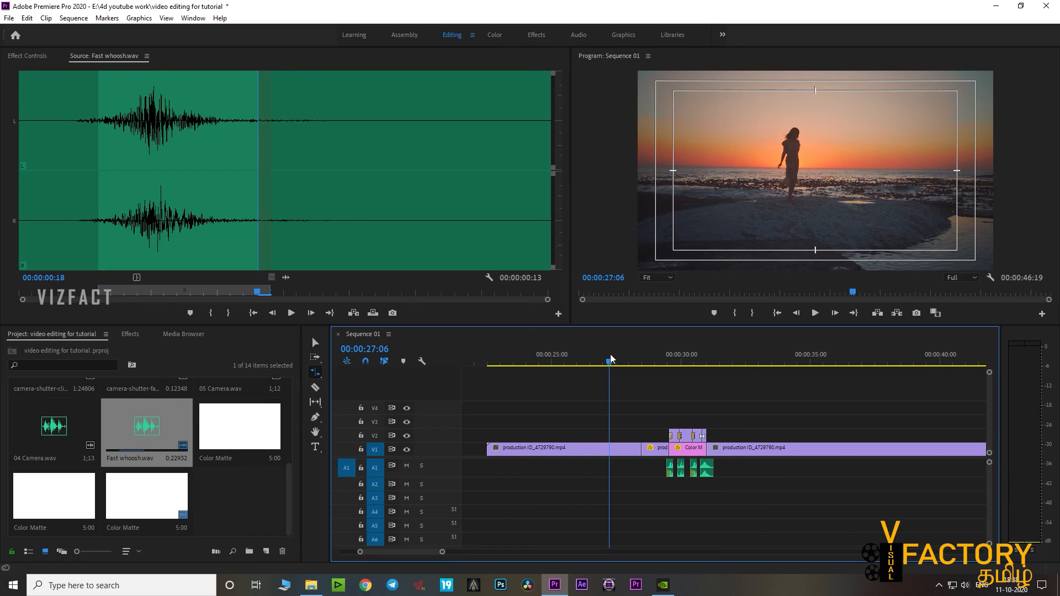
key(ctrl+grave)
key(space)
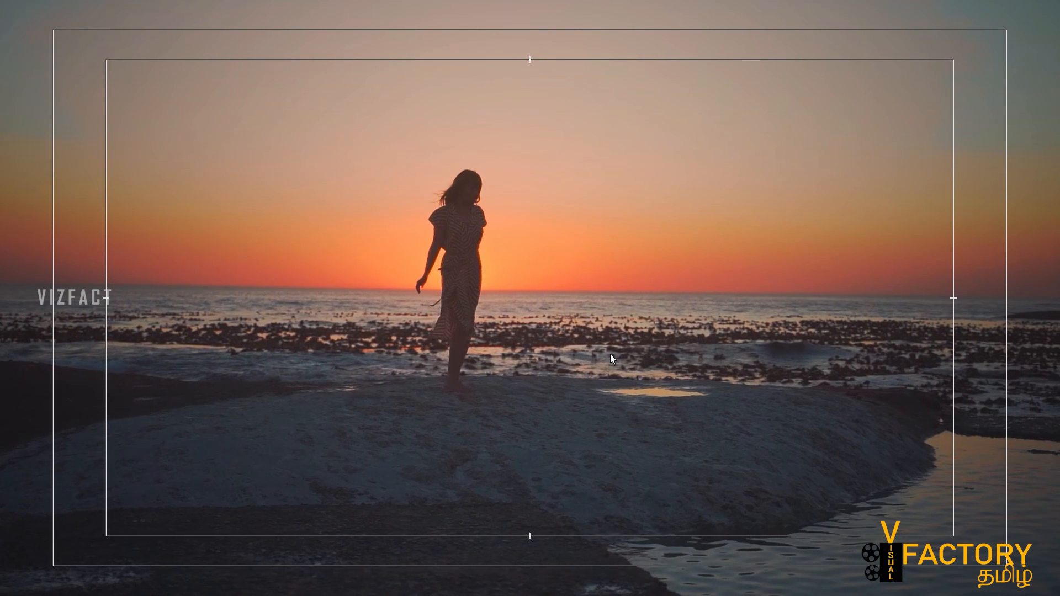
key(ctrl+grave)
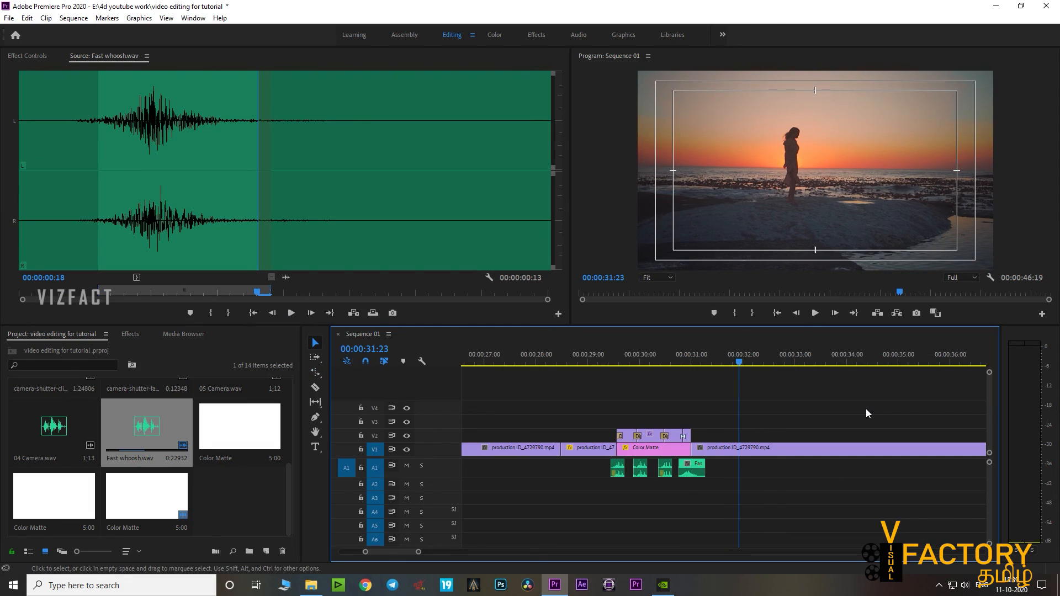